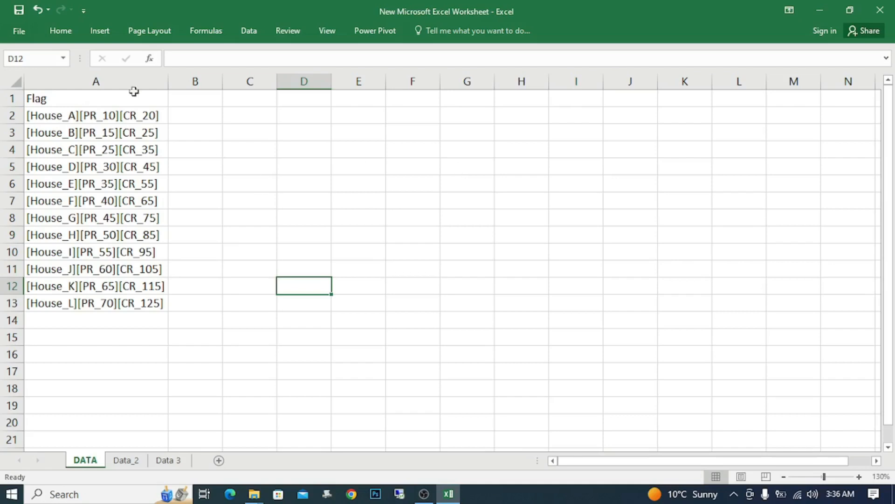
Step: Extract the last seven characters of the first flag into B2 with =RIGHT(A2,7)
click(98, 80)
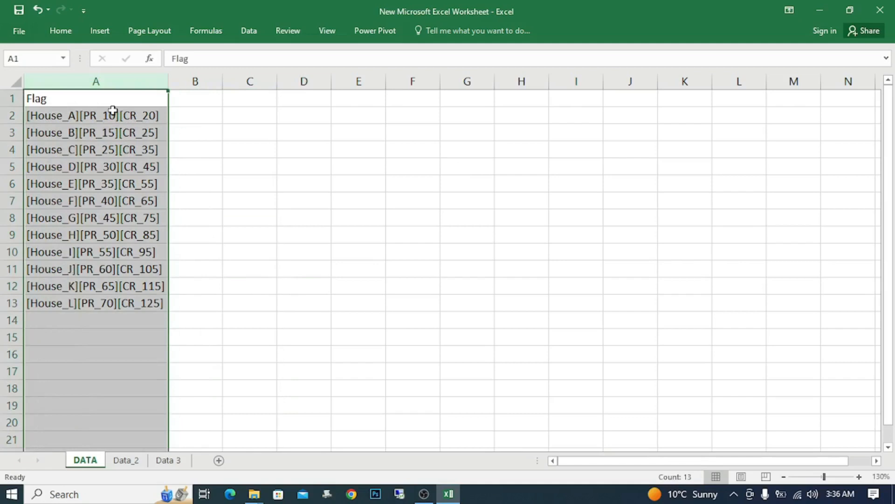
click(204, 116)
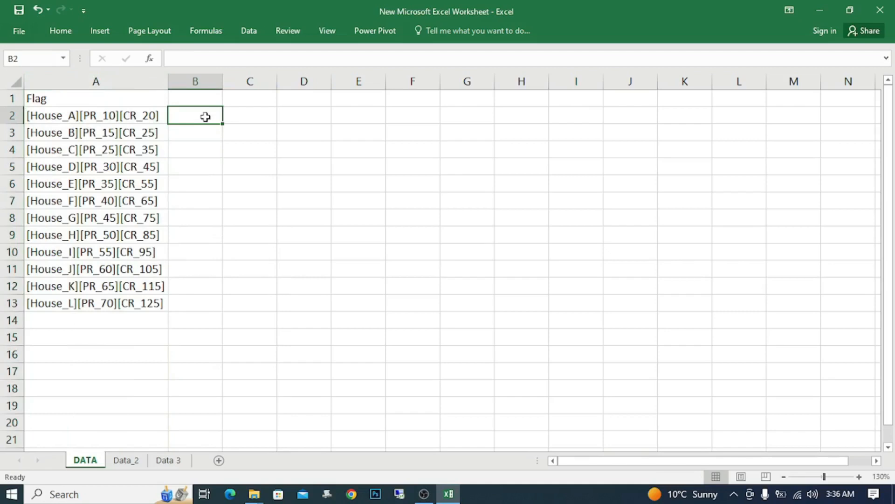
click(146, 115)
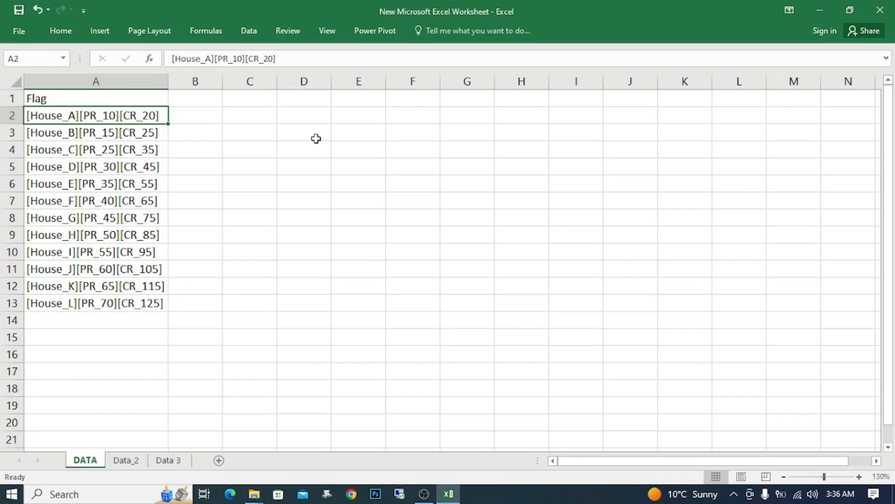
key(Right)
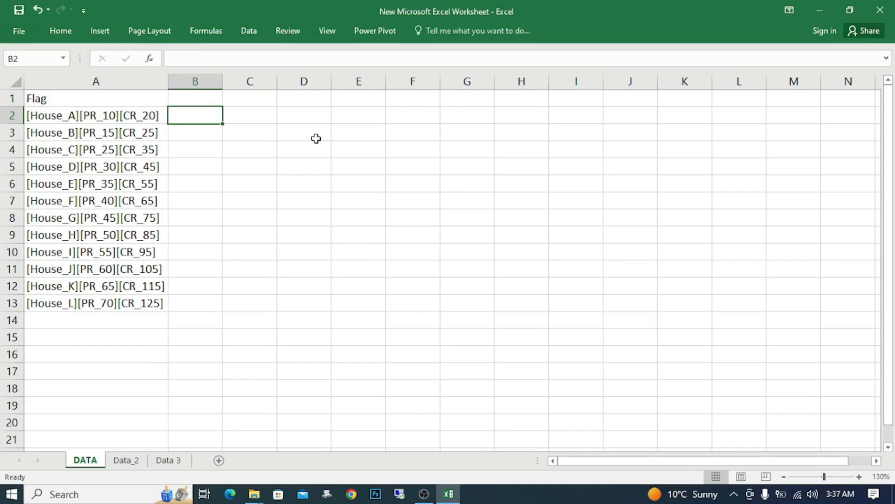
text(=)
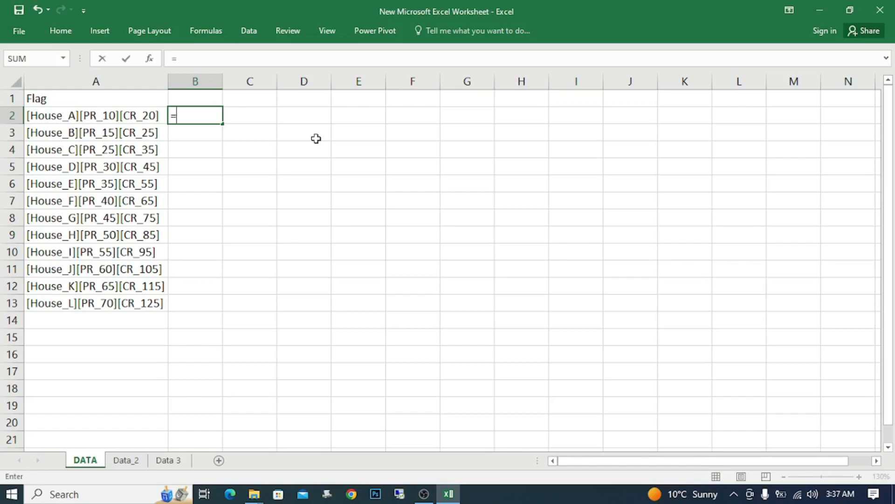
text(rig)
key(Tab)
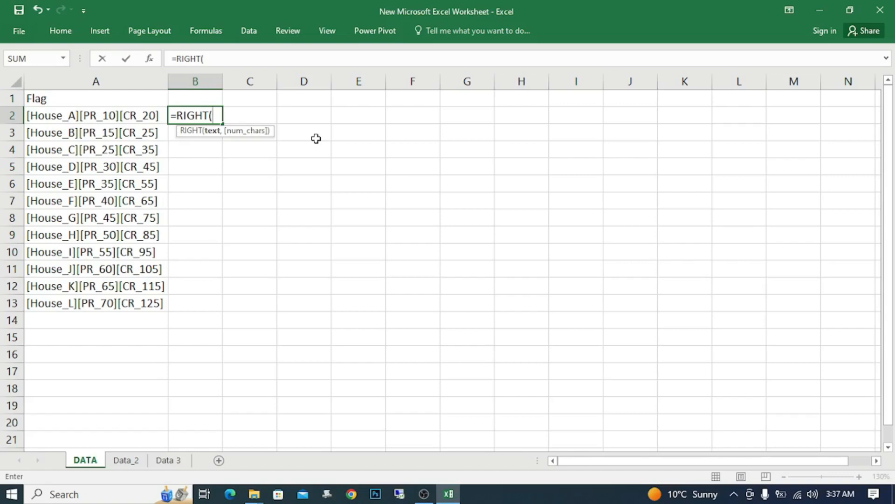
click(142, 116)
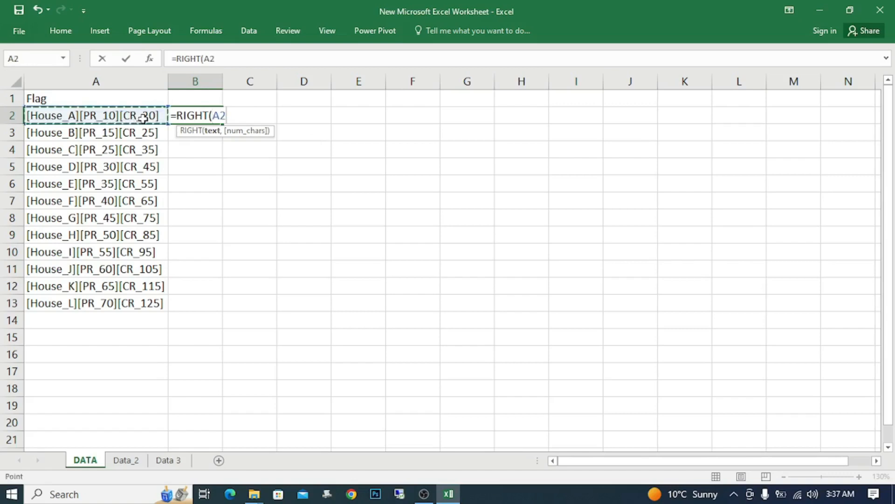
text(,)
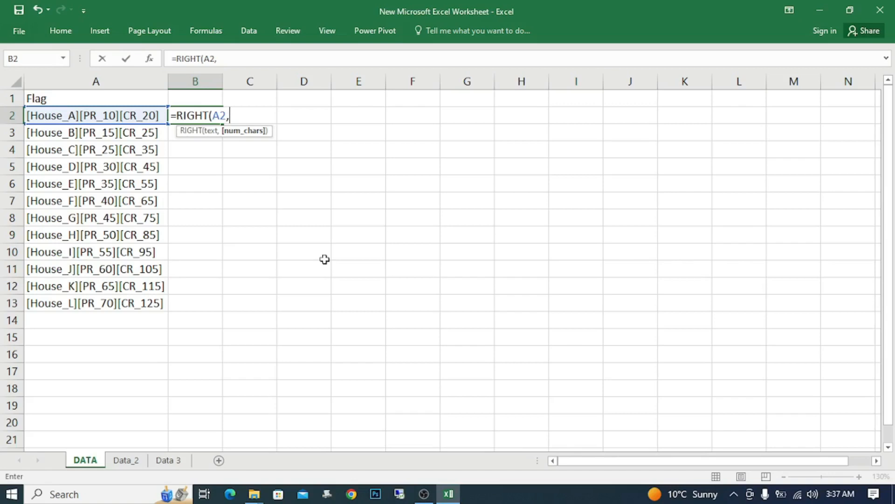
text(7)
key(Return)
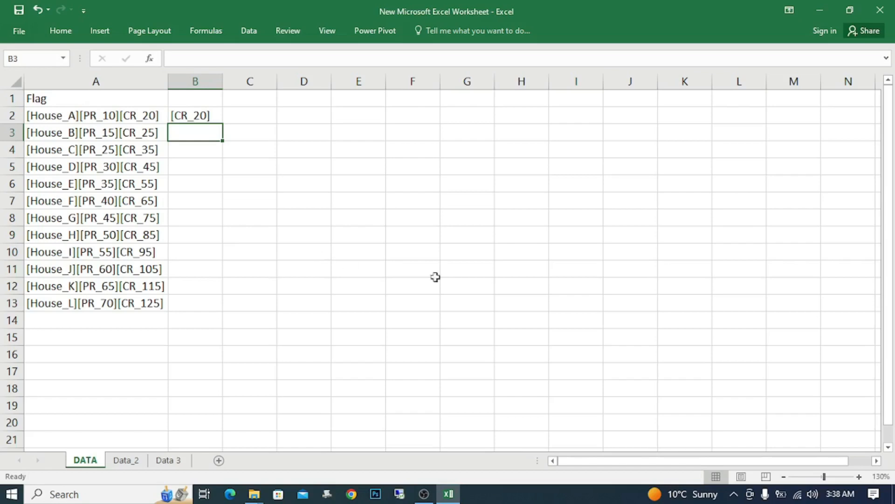
Step: Clear the House_J to House_L entries in rows 11 to 13
click(10, 269)
key(shift+Down)
key(shift+Down)
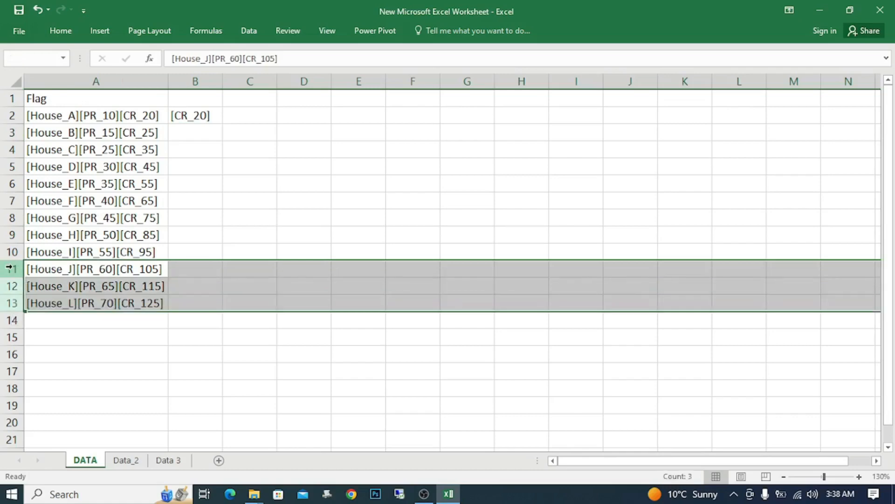
key(Delete)
click(189, 228)
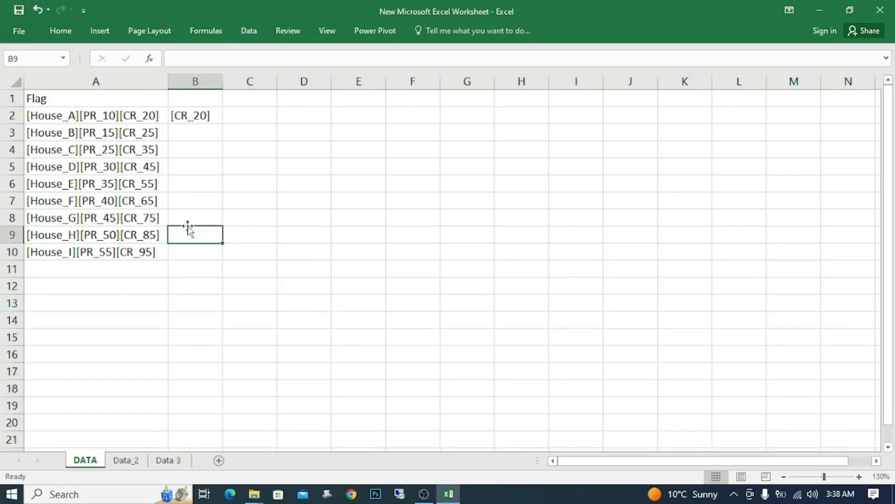
Step: Replace the formula in B2 with =RIGHT(A2,2) to extract the last two characters of the first flag
ctrl+scroll(250, 231, up, 1)
ctrl+scroll(250, 232, up, 3)
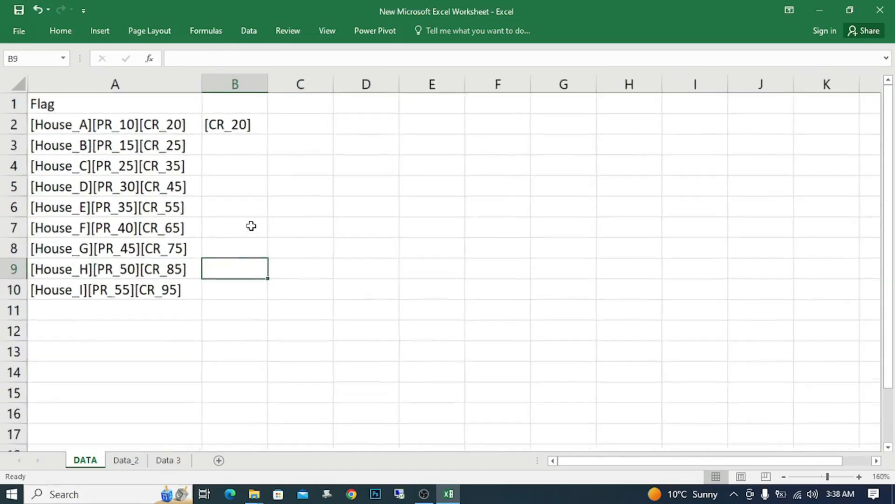
click(260, 221)
click(252, 135)
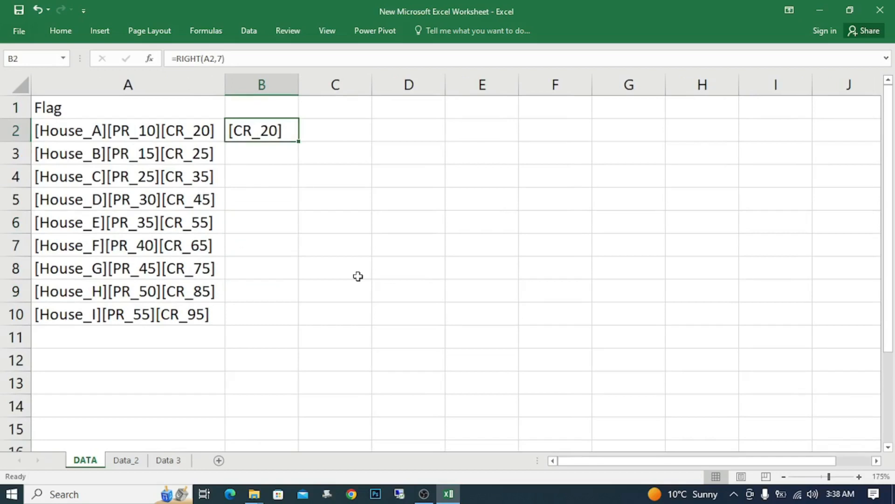
key(Delete)
text(=righ)
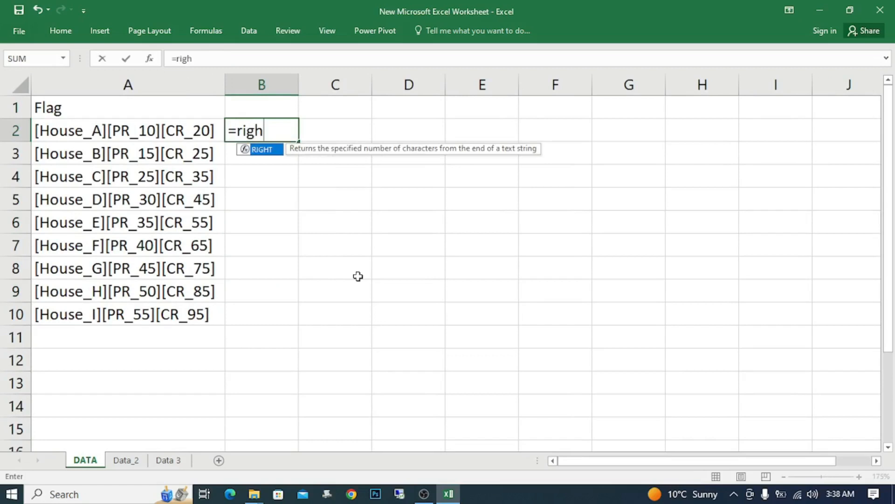
key(Tab)
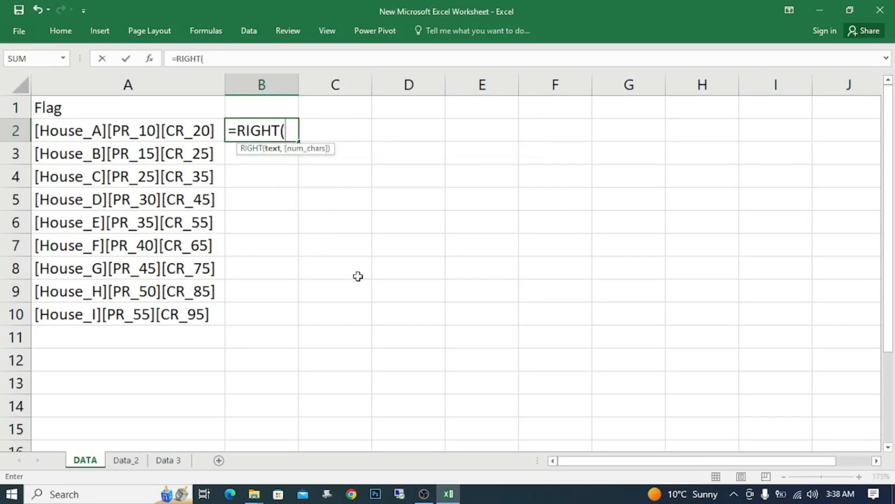
key(Left)
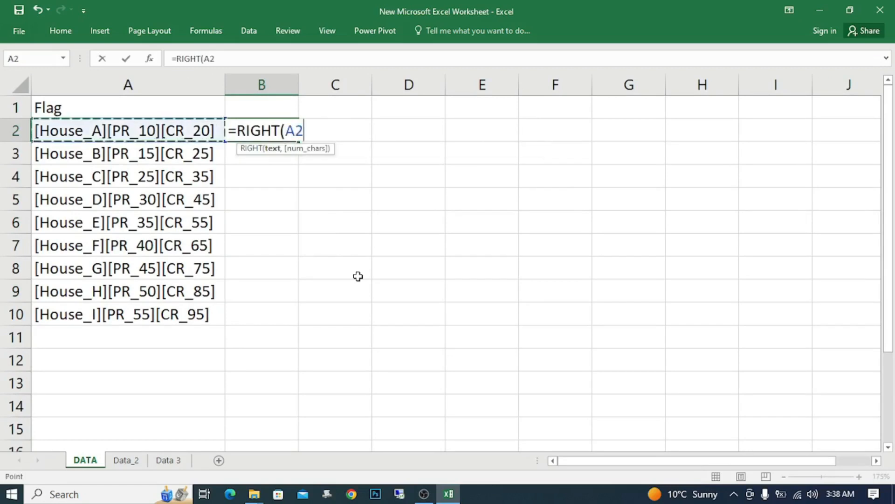
text(,2)
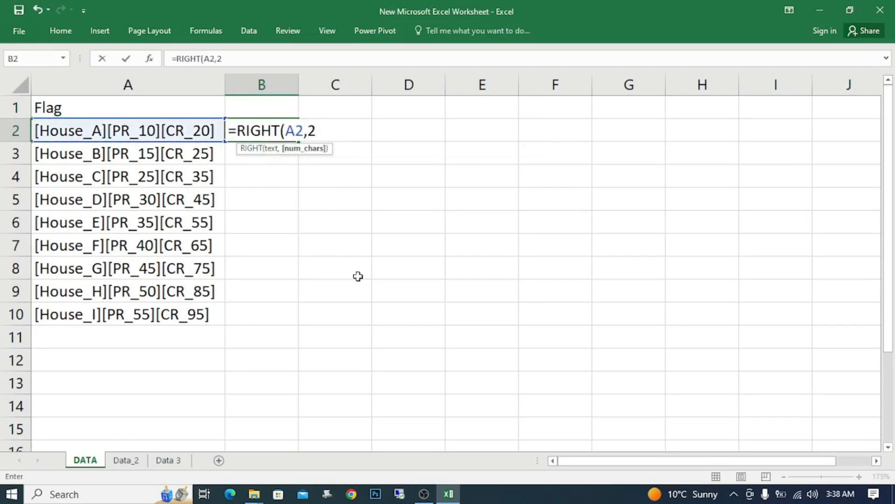
text())
key(Return)
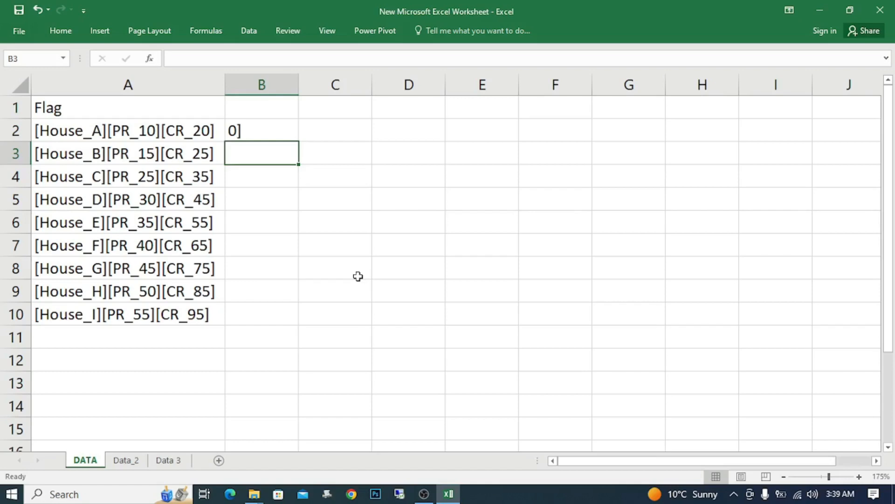
Step: Change the number of characters in the RIGHT formula in B2 to 3
key(Up)
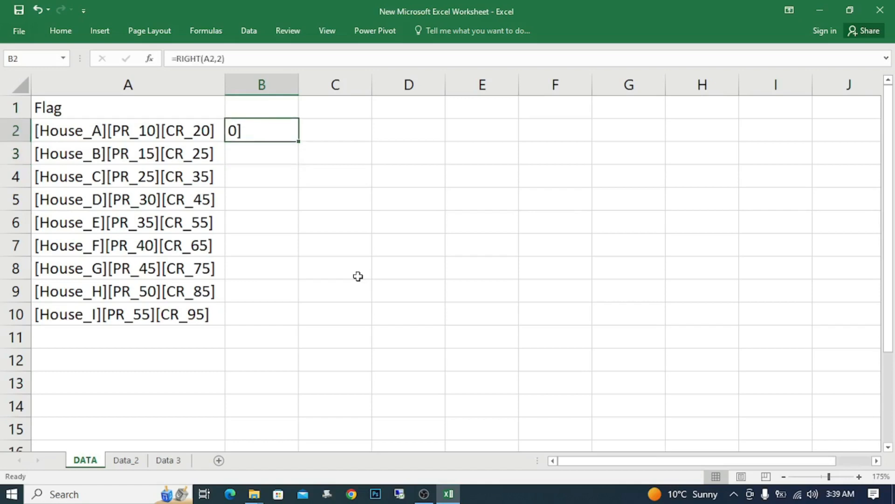
key(F2)
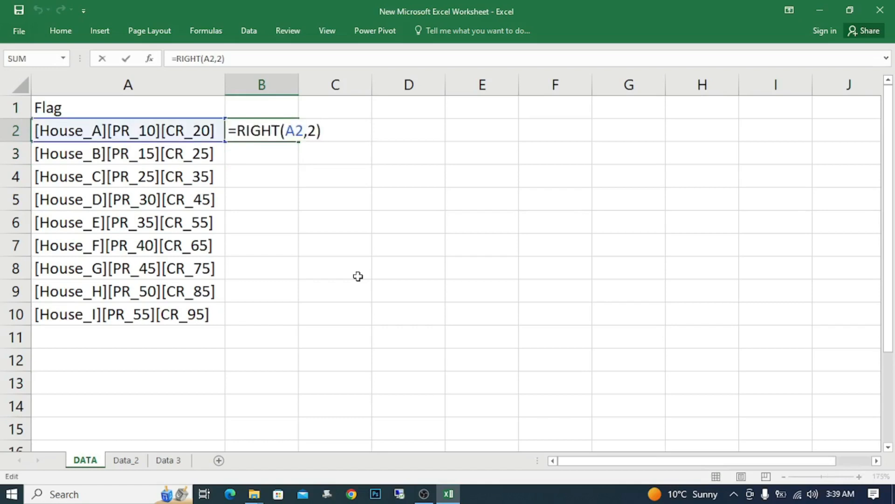
key(Left)
key(Left)
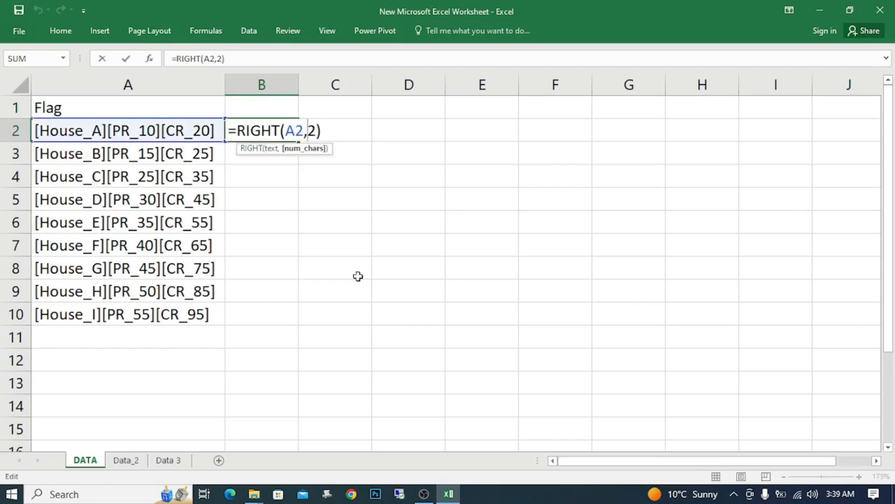
key(shift+Right)
text(3)
key(Return)
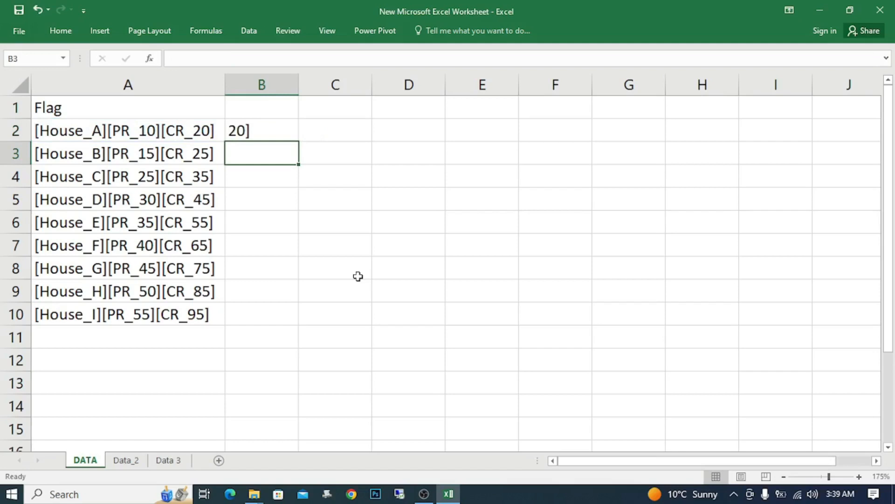
Step: Fill the RIGHT formula from B2 down into B3
key(ctrl+d)
key(shift+Down)
key(shift+Down)
key(shift+Down)
key(shift+Down)
key(shift+Down)
key(shift+Down)
key(shift+Down)
key(shift+Down)
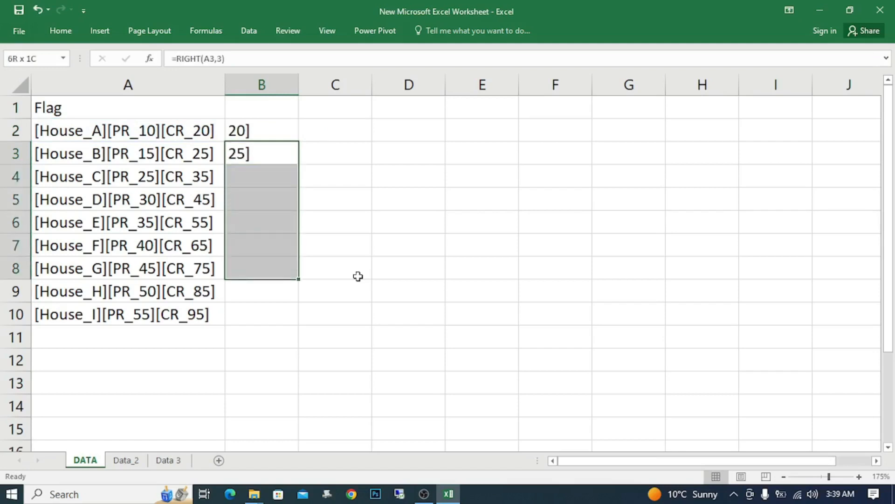
key(shift+Up)
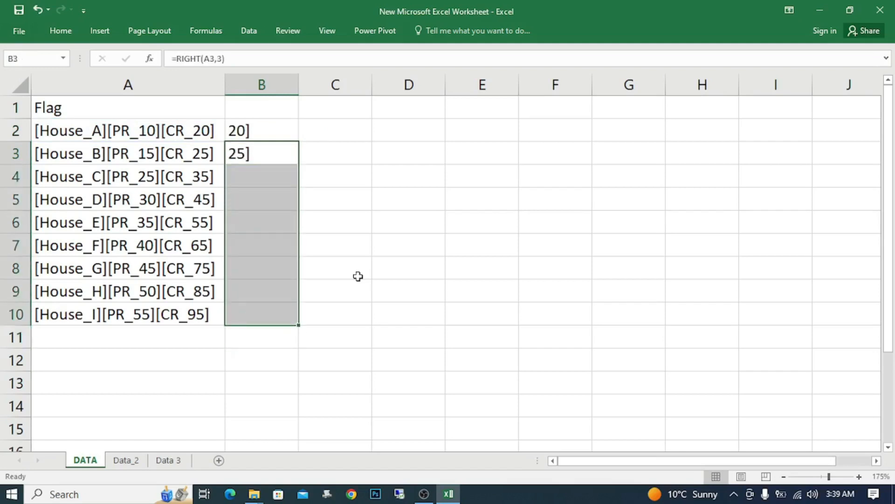
key(Up)
key(Down)
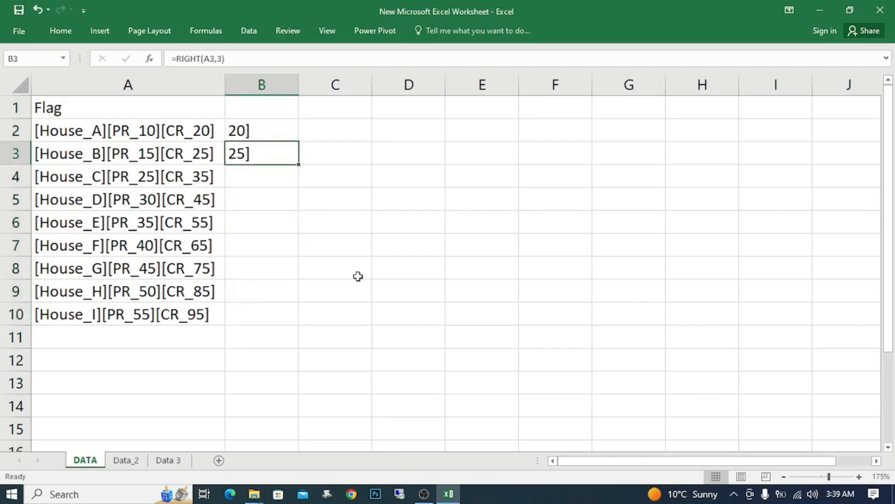
key(Up)
key(Down)
key(Up)
key(Down)
Step: Copy the formula in B3 down to B10 so every remaining flag is covered
key(ctrl+c)
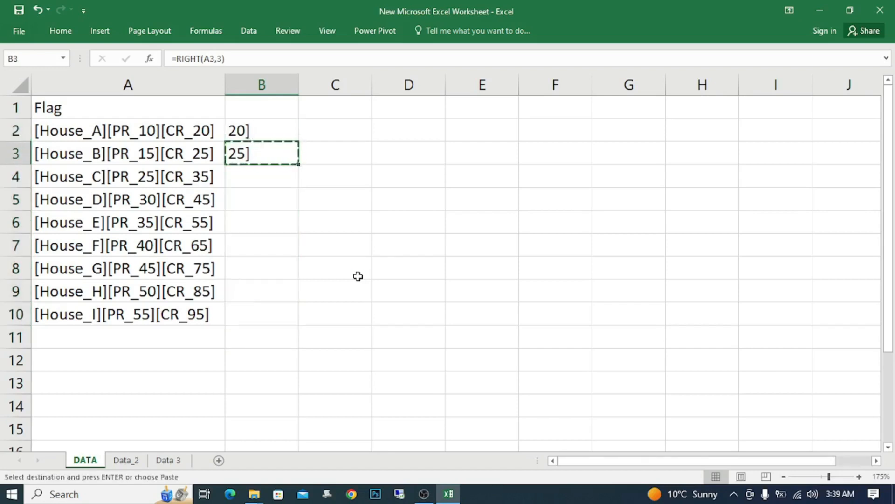
key(shift+Down)
key(shift+Down)
key(shift+Down)
key(shift+Down)
key(shift+Down)
key(shift+Down)
key(shift+Down)
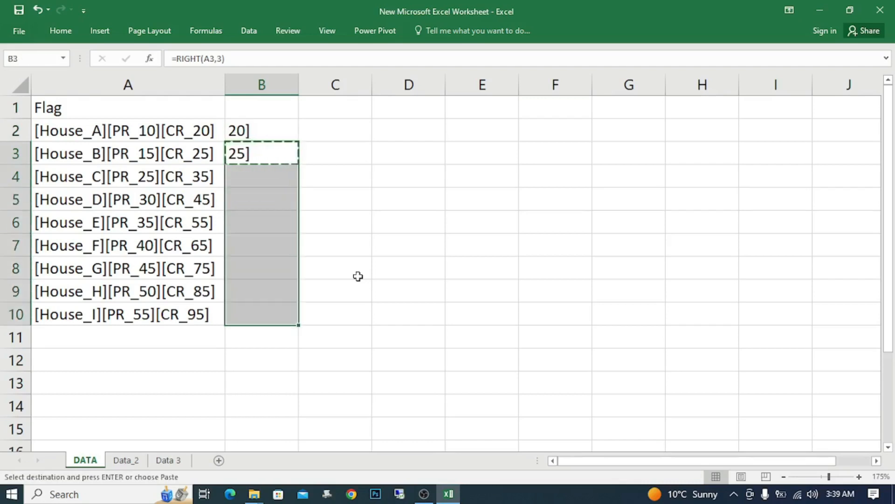
key(ctrl+v)
key(Escape)
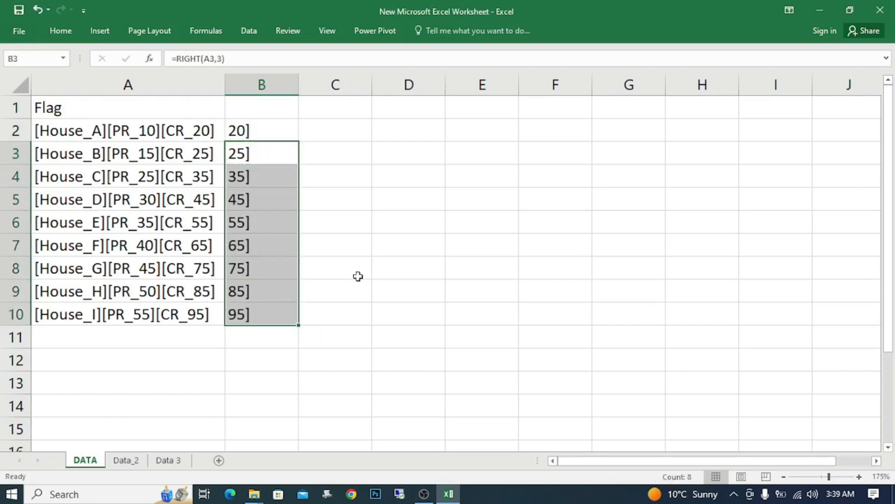
Step: Enter 20 in C2 as the example and Flash Fill column C from it
key(Up)
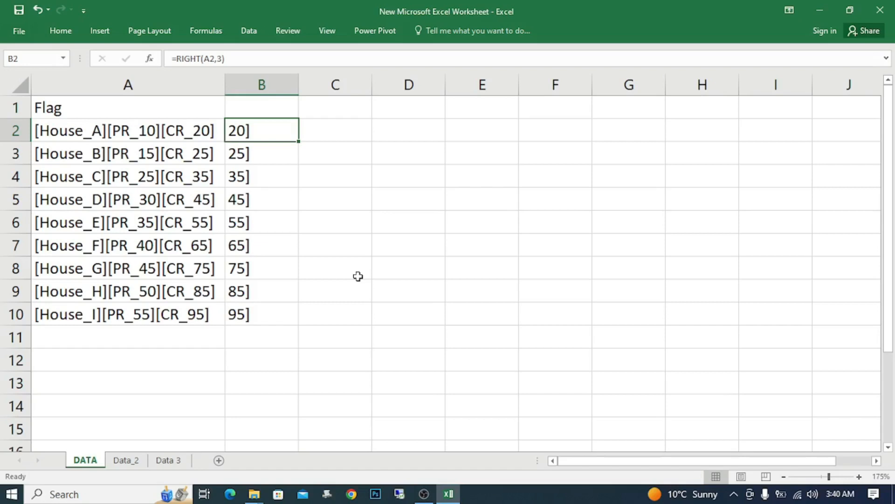
key(Right)
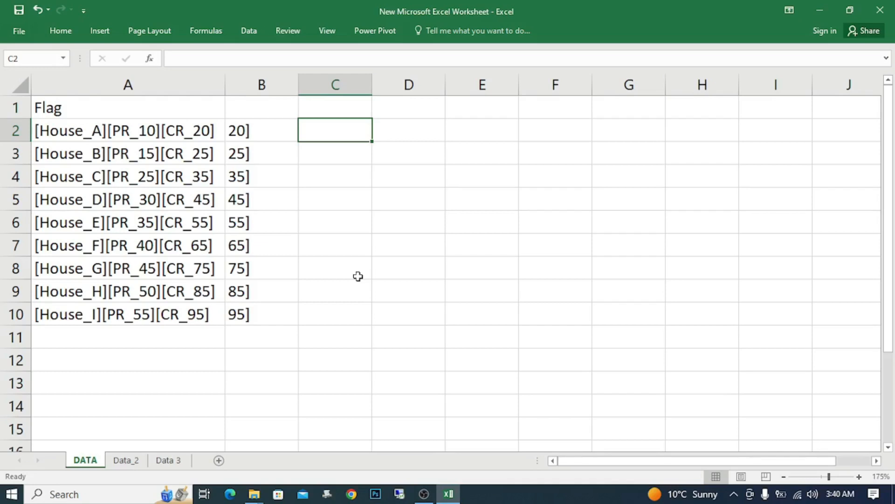
text(20)
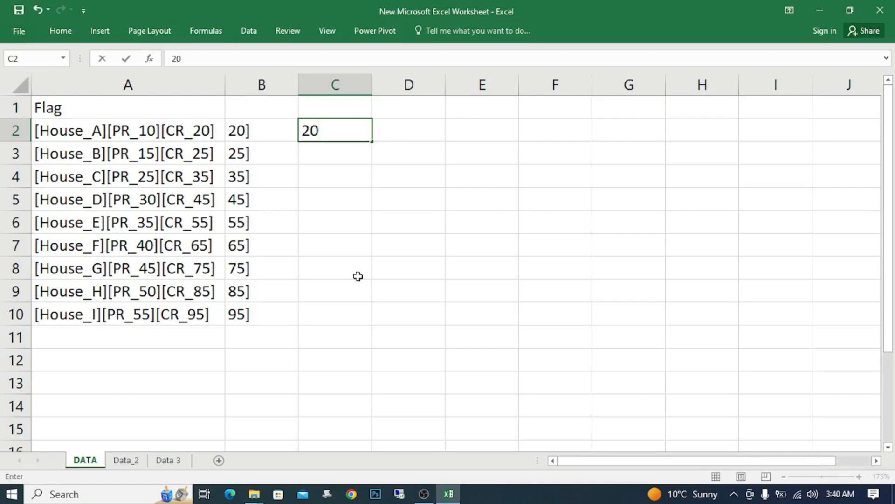
key(Return)
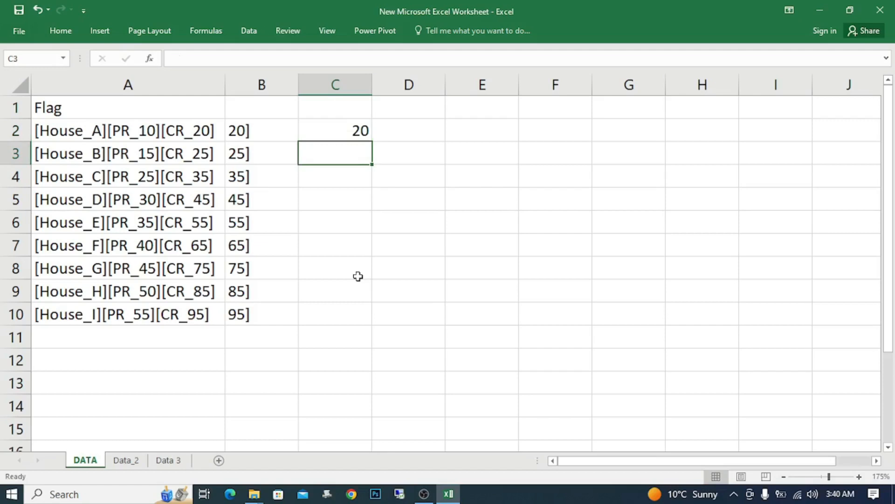
key(ctrl+e)
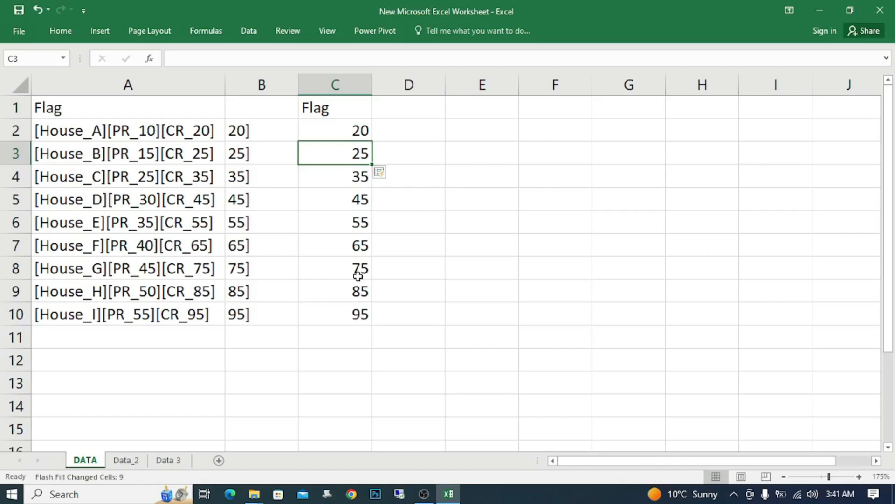
Step: Clear the flash-filled contents of C1:C11 and return to the formula cell B2
click(427, 181)
drag(336, 132, 336, 222)
drag(334, 110, 349, 335)
key(Delete)
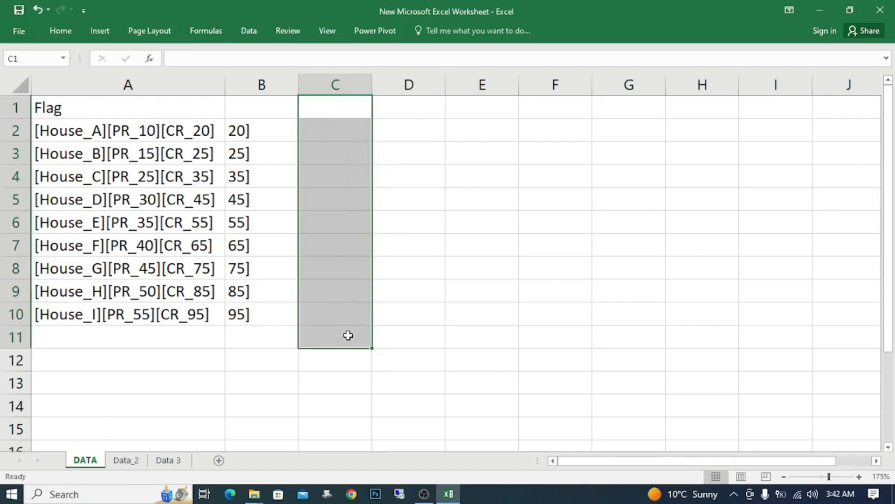
click(266, 129)
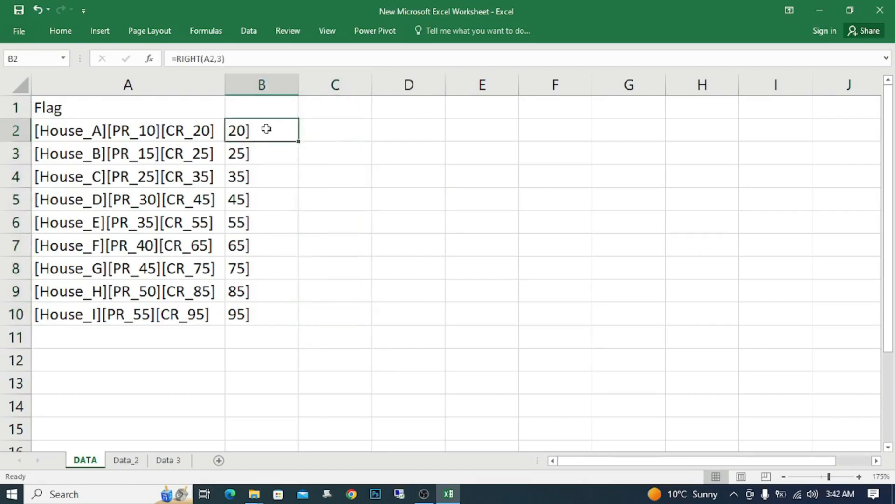
Step: Copy the RIGHT results in B2:B10 and paste them as values only into column C starting at C2
key(shift+Down)
key(shift+Down)
key(shift+Down)
key(shift+Down)
key(shift+Down)
key(shift+Down)
key(shift+Down)
key(shift+Down)
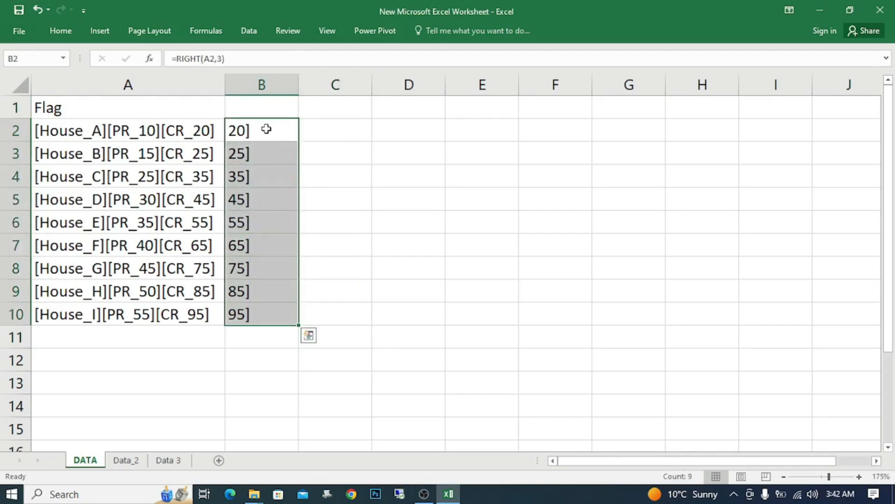
key(ctrl+c)
key(Right)
key(ctrl+alt+v)
key(v)
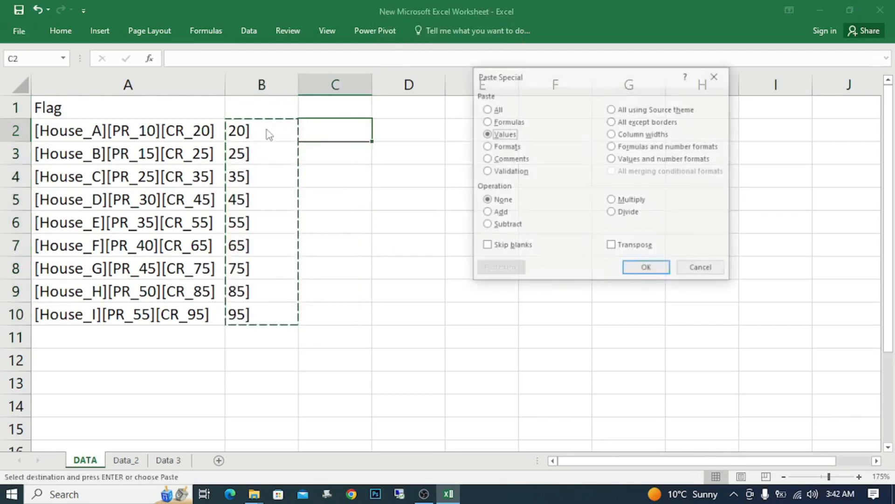
key(Return)
key(Escape)
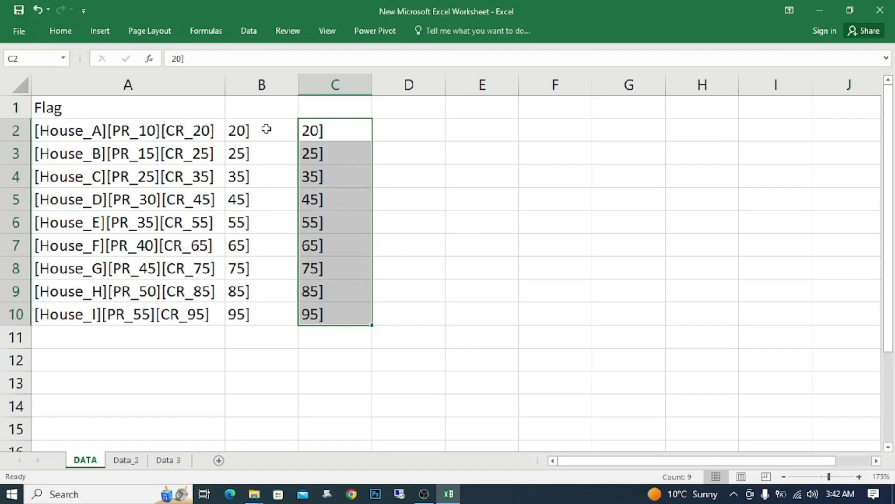
Step: Replace every "]" in C2:C10 with nothing so only the CR numbers remain
click(333, 135)
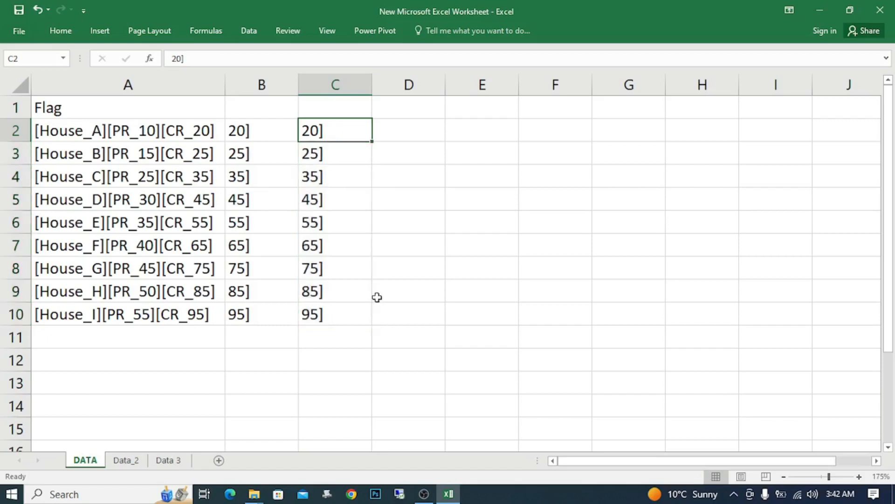
key(ctrl+shift+Down)
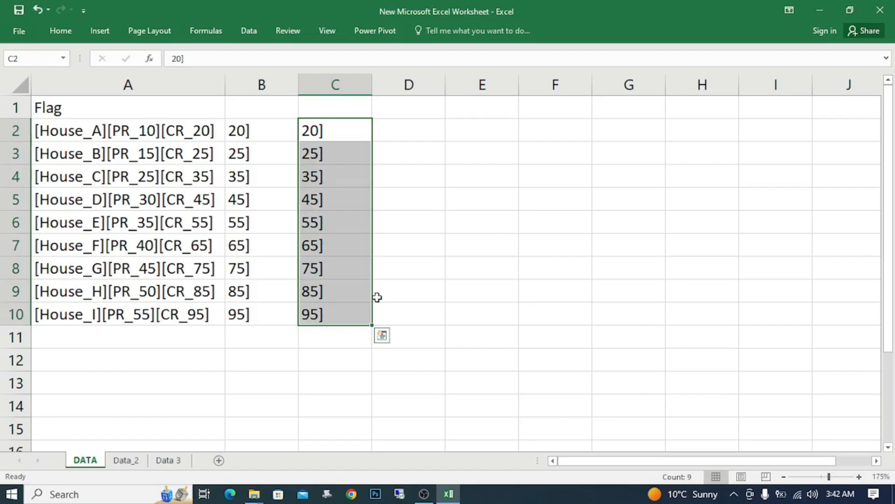
key(ctrl+f)
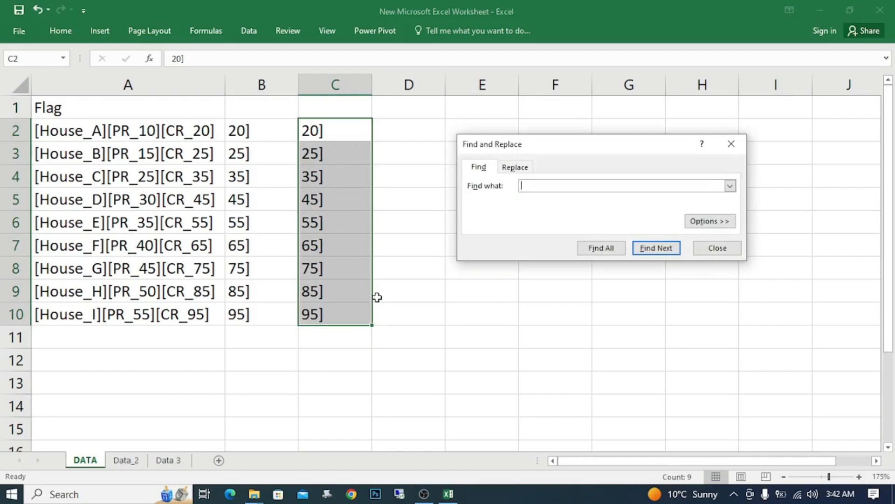
drag(552, 146, 540, 100)
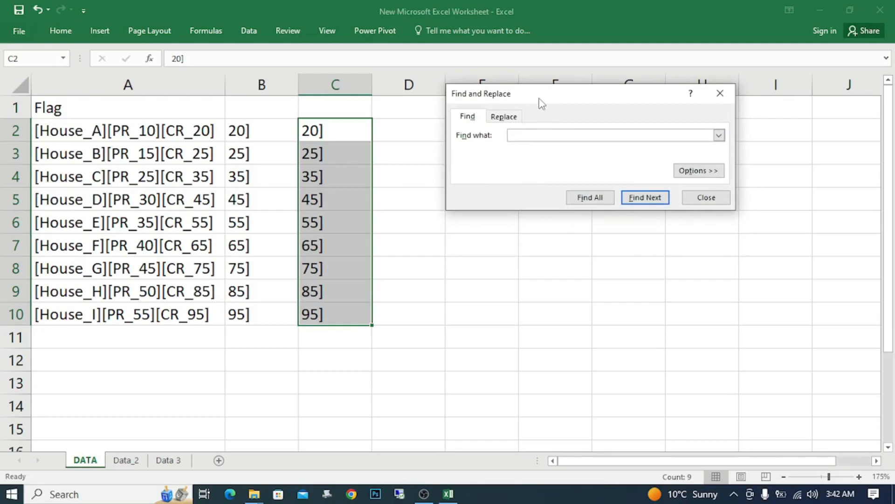
text(])
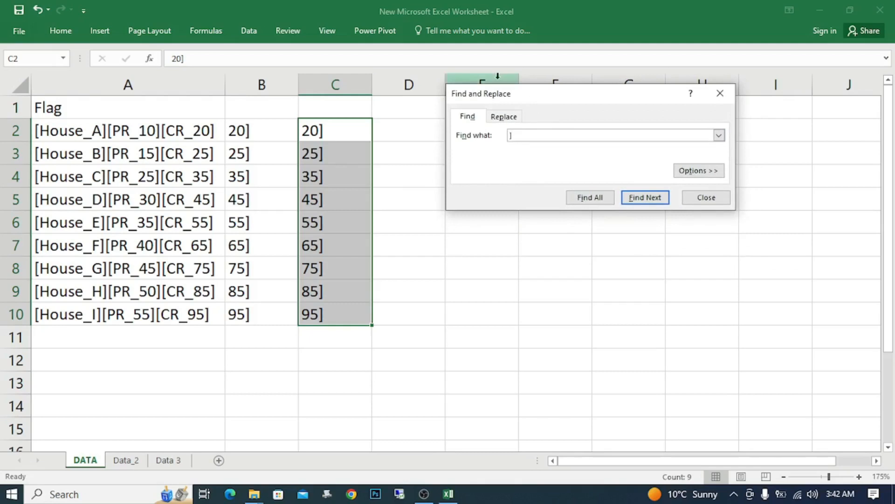
click(508, 120)
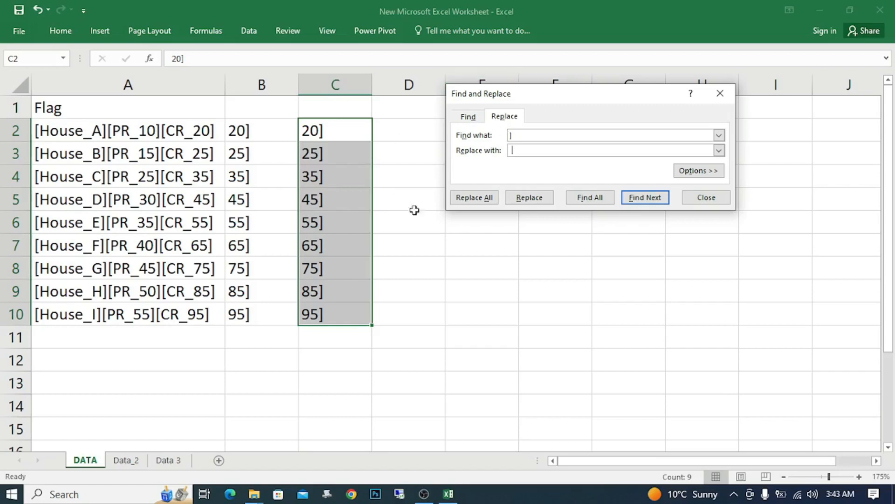
click(471, 197)
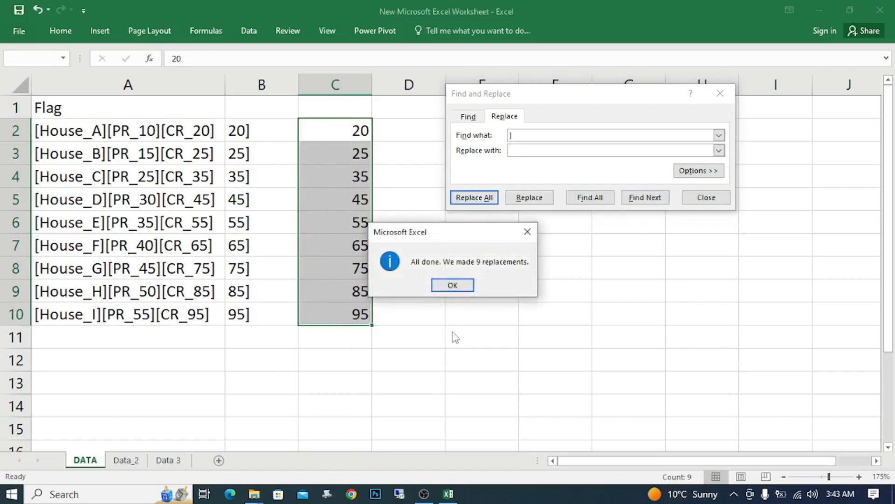
click(453, 289)
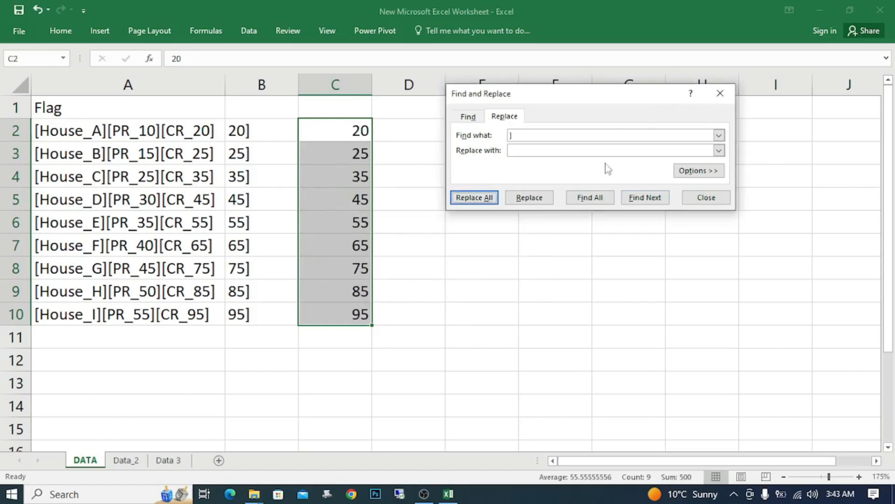
click(720, 93)
click(547, 233)
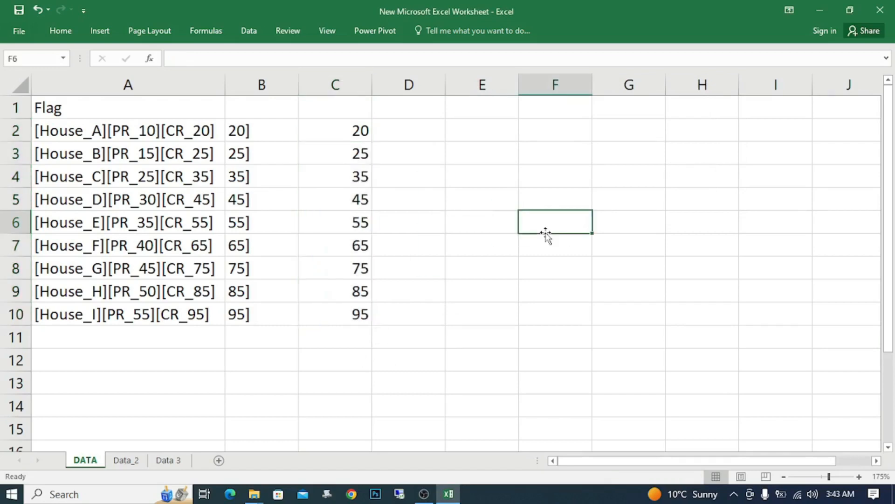
Step: Change the formula in B2 from RIGHT to LEFT so it reads =LEFT(A2,3)
click(356, 130)
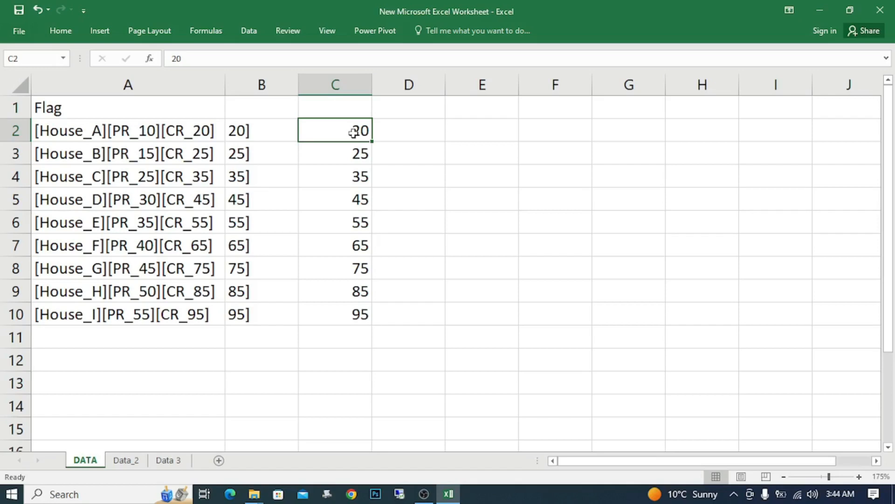
key(Left)
key(Left)
key(Right)
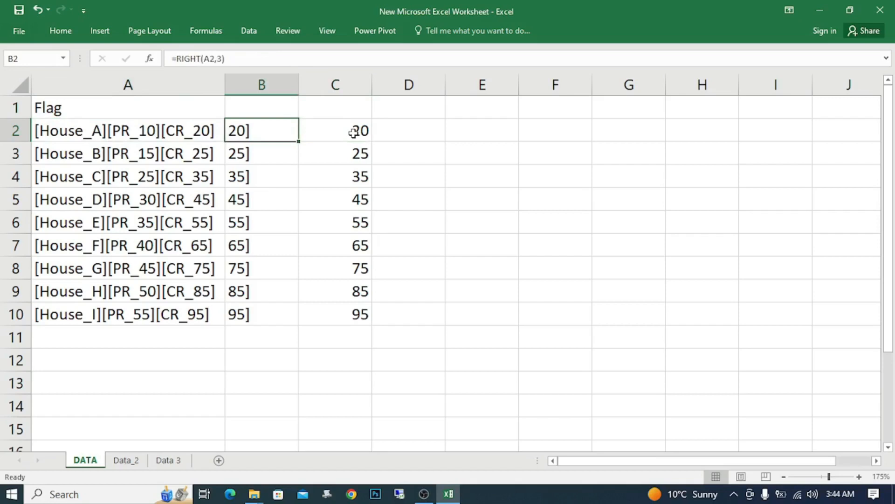
key(F2)
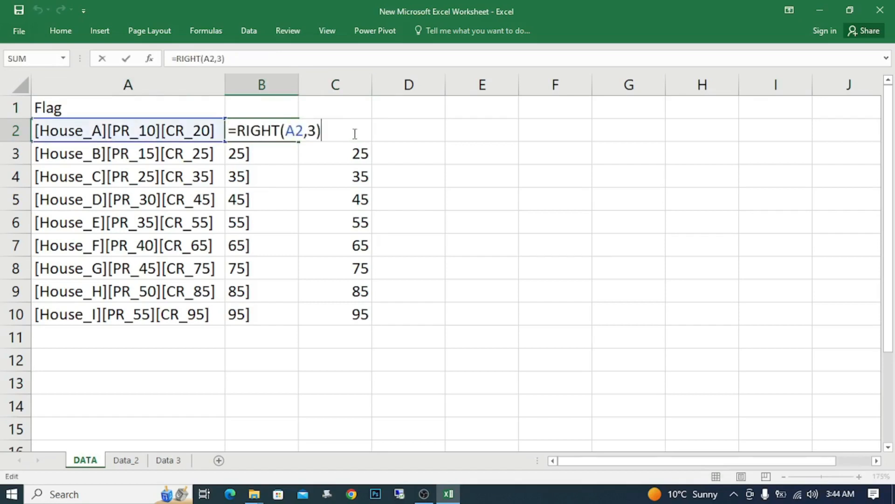
click(280, 131)
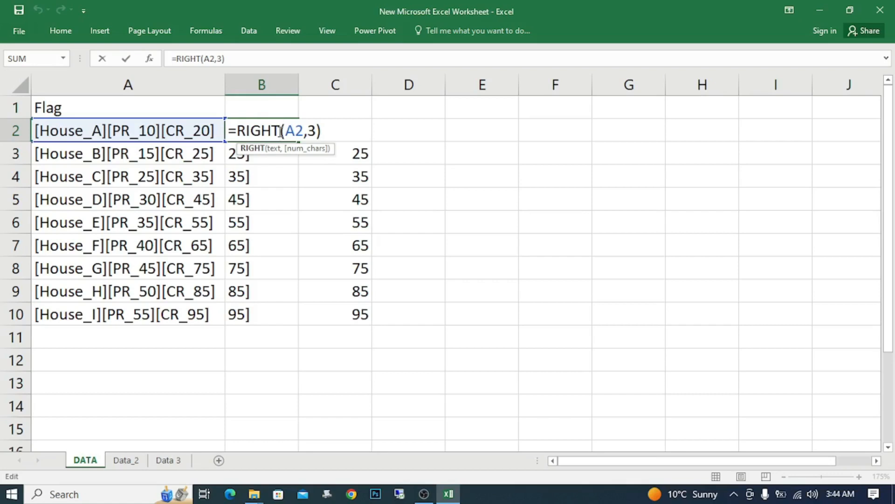
key(BackSpace)
key(BackSpace)
key(BackSpace)
key(BackSpace)
key(BackSpace)
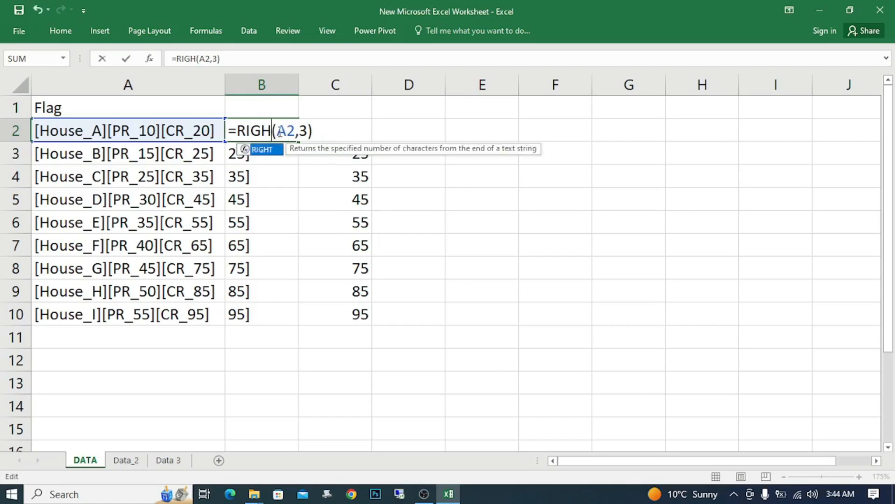
text(let)
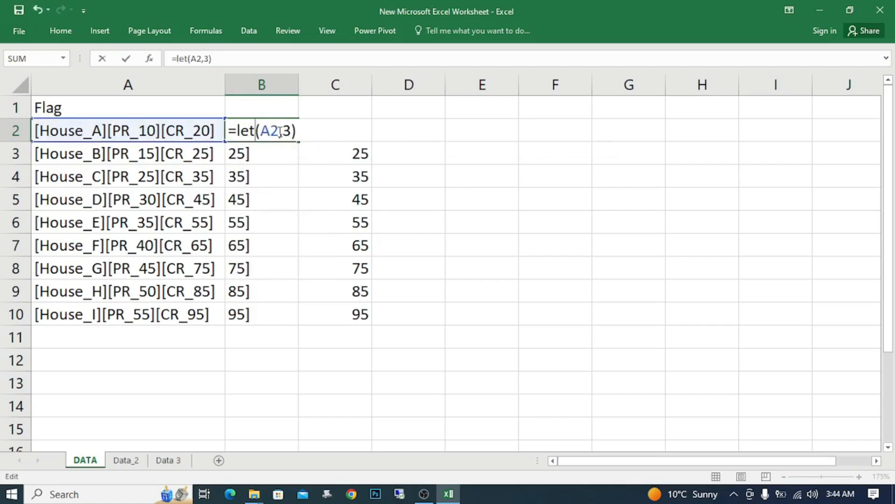
key(BackSpace)
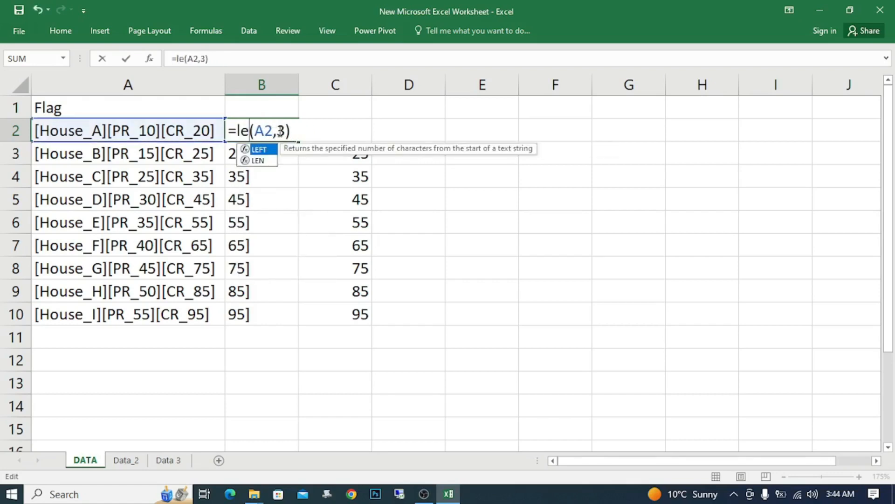
key(Tab)
key(Return)
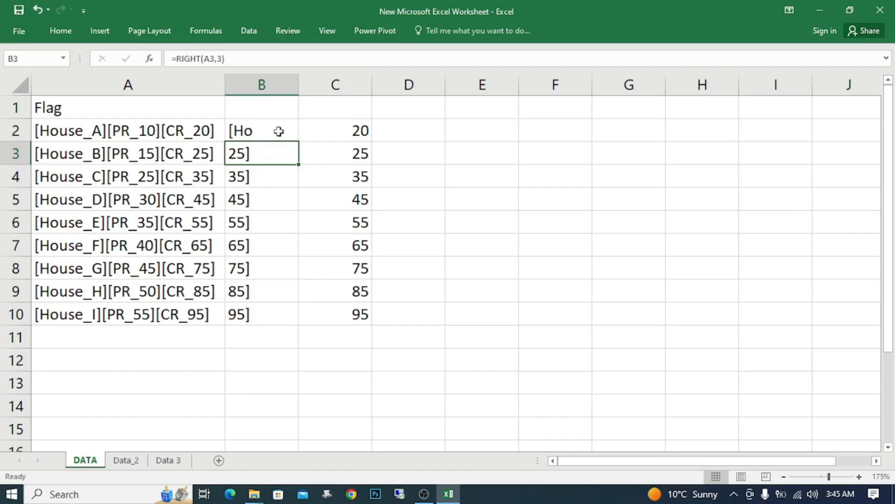
click(278, 132)
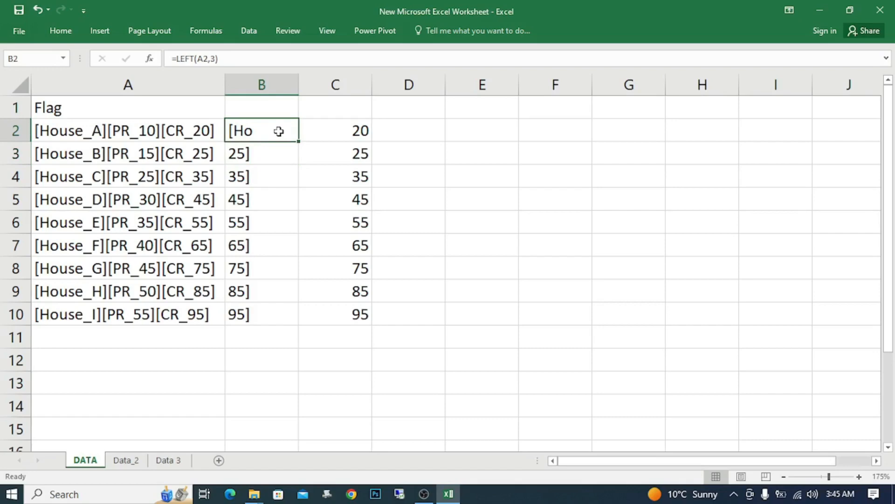
Step: Switch to the Data_2 sheet and select B3, the empty cell beside the first text entry
click(119, 456)
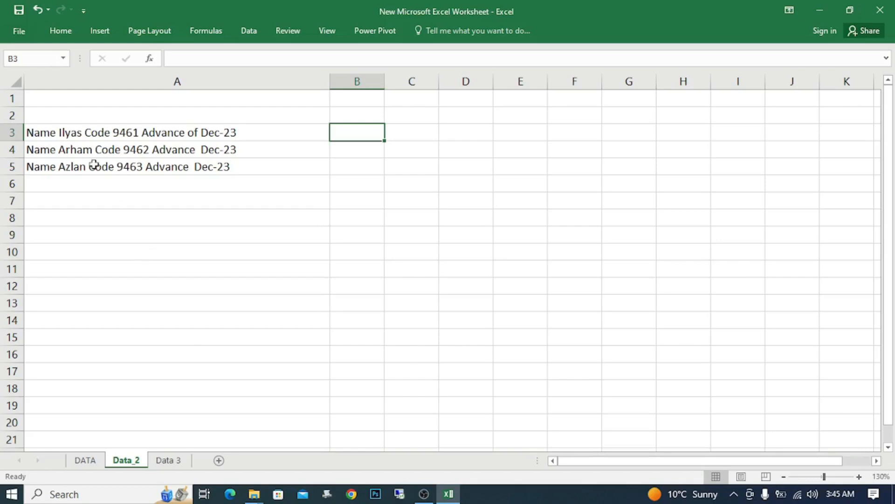
click(100, 134)
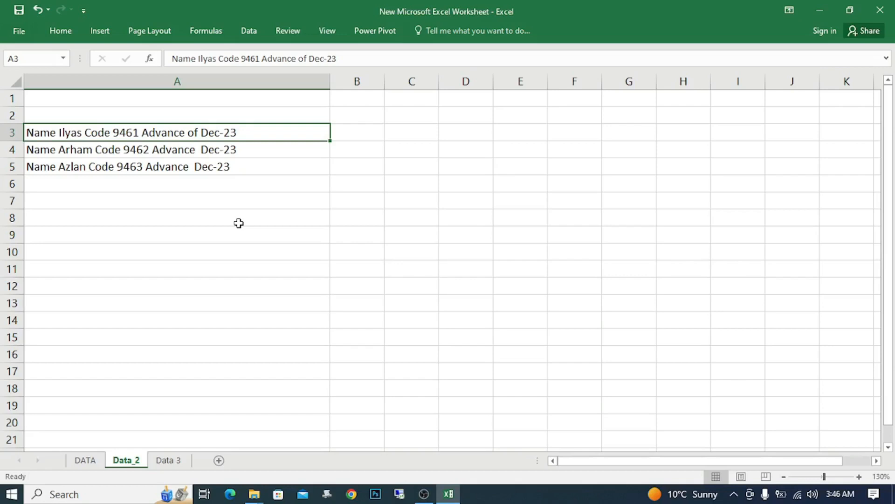
key(Right)
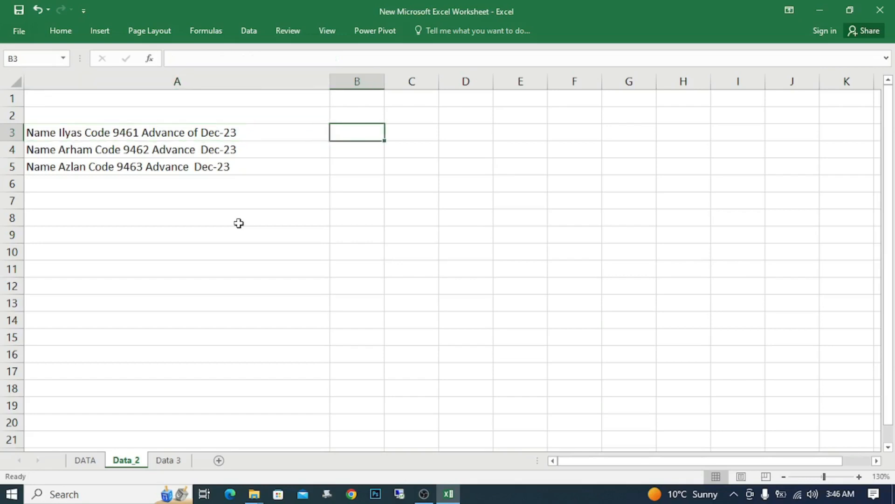
Step: Examine the function arguments of MID and RIGHT from cell B3, cancelling each formula without entering it
text(=)
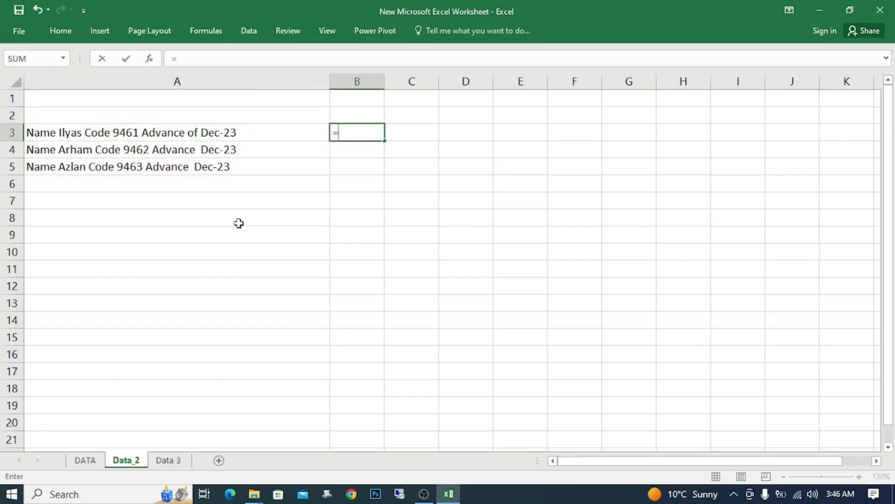
text(mi)
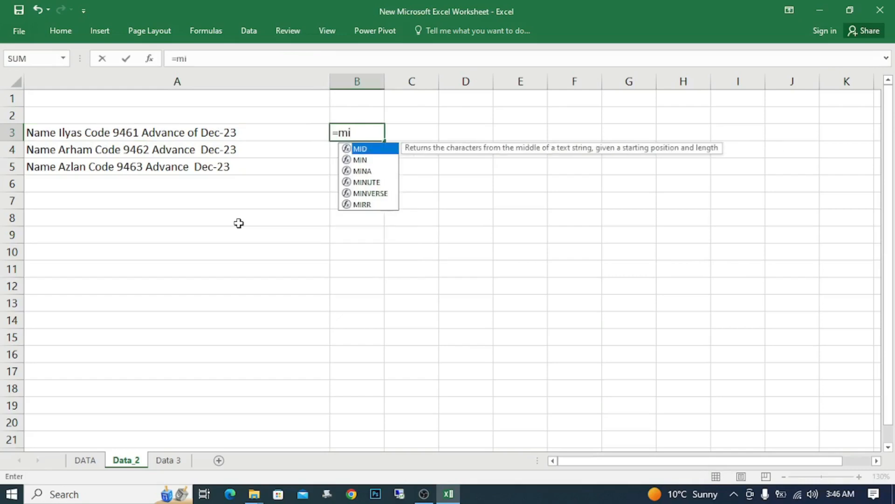
key(Tab)
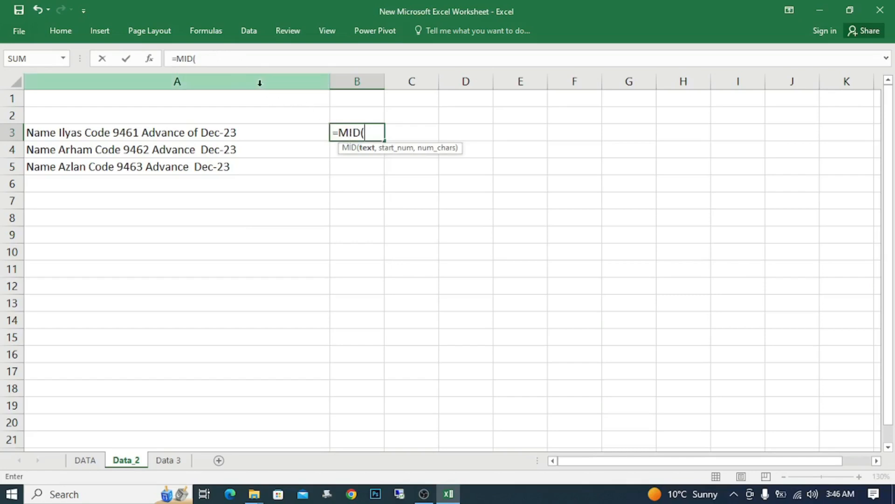
click(149, 59)
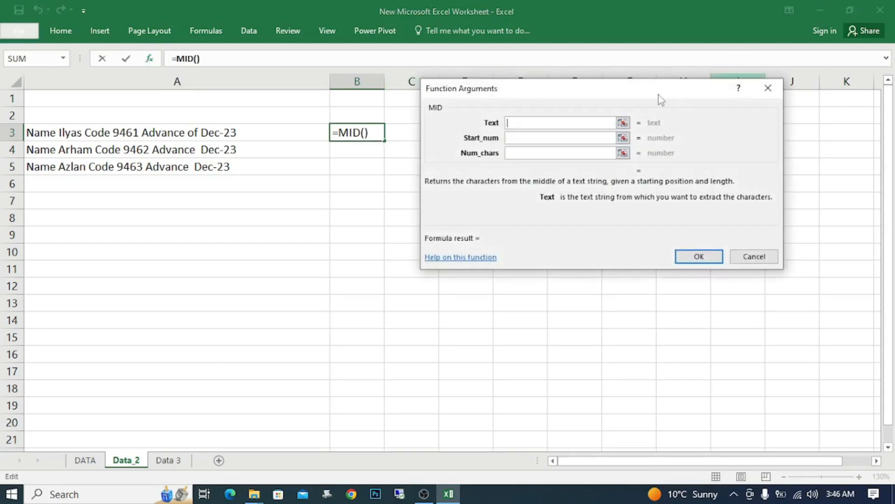
drag(661, 98, 390, 209)
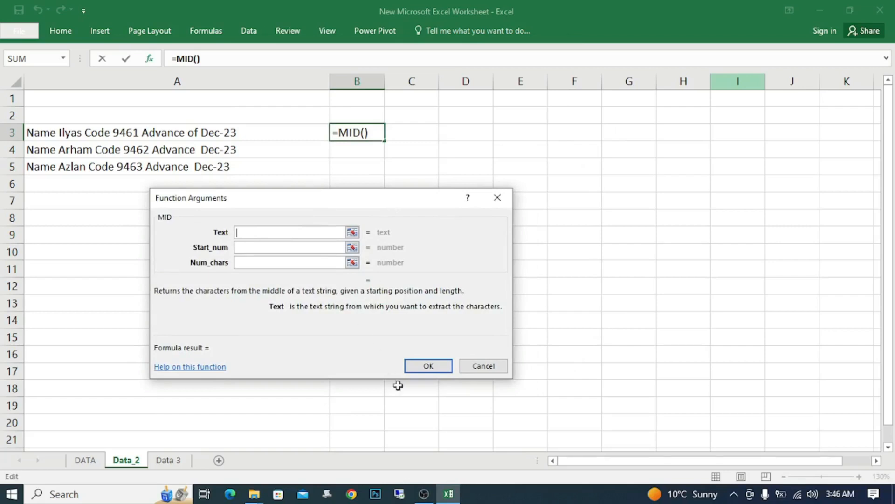
click(474, 367)
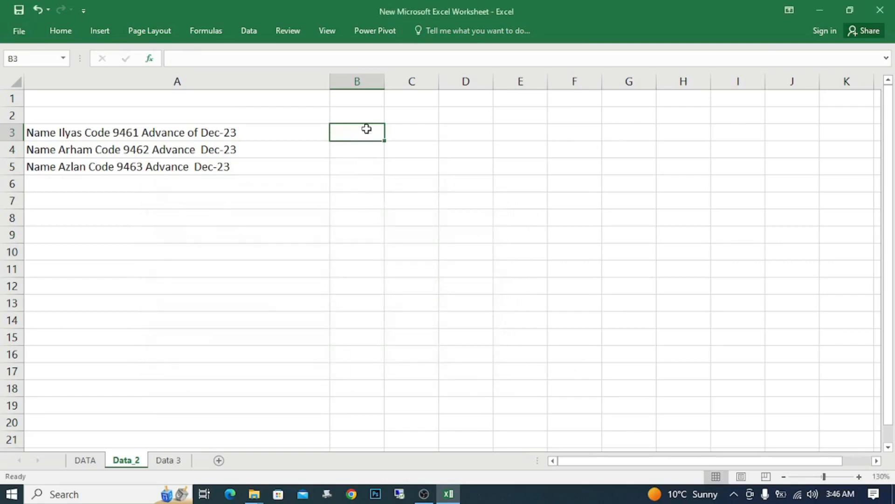
text(=ri)
key(Tab)
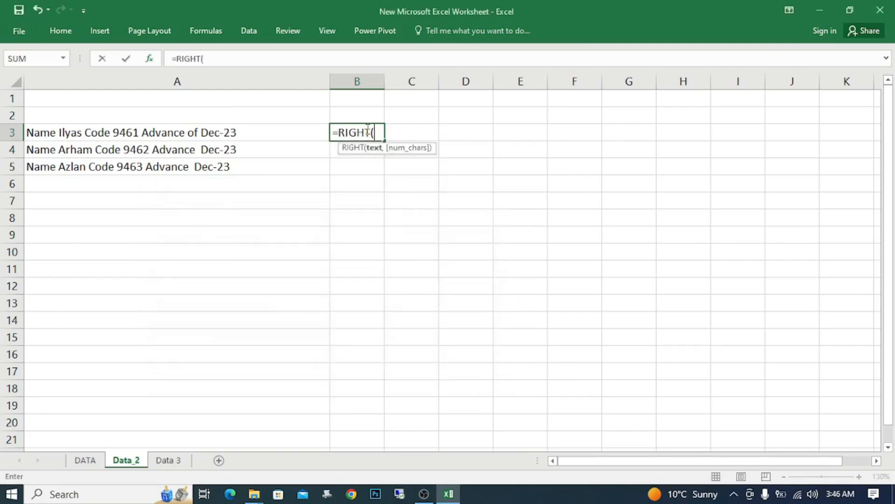
click(150, 60)
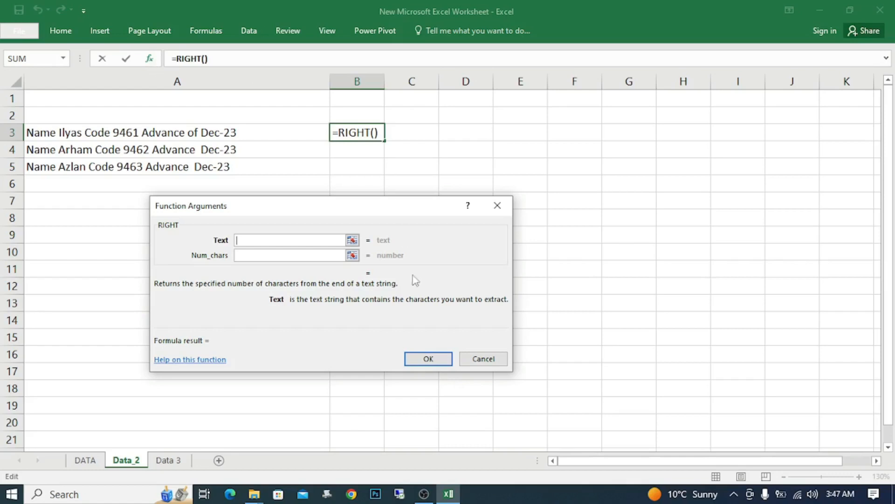
click(485, 360)
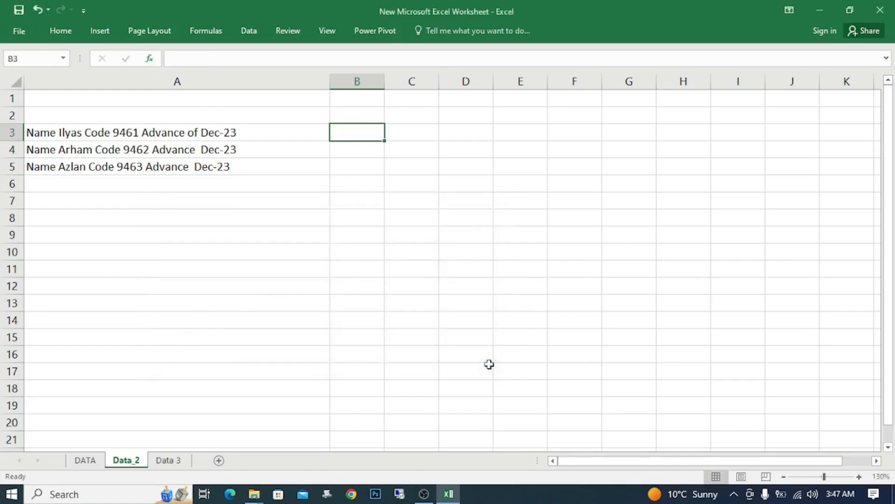
Step: Try a MID formula in B3 with text A3, start number 16 and 4 characters in the function arguments, and cancel it
text(=mid)
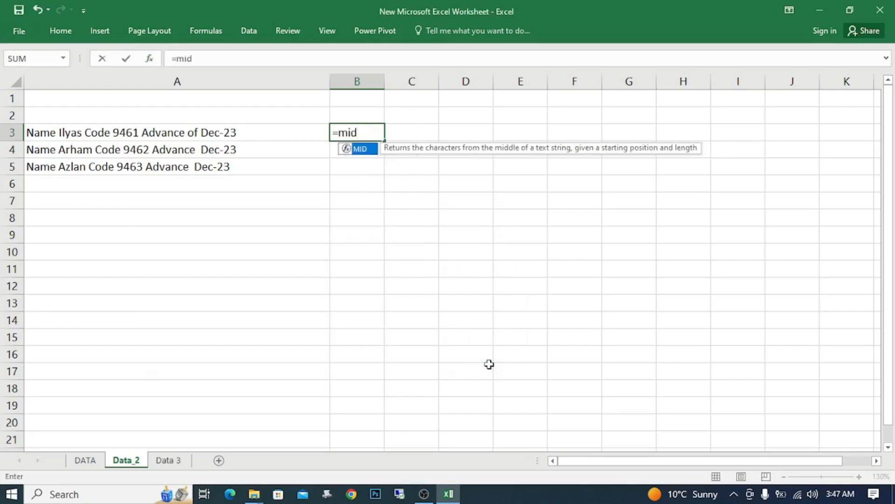
key(Tab)
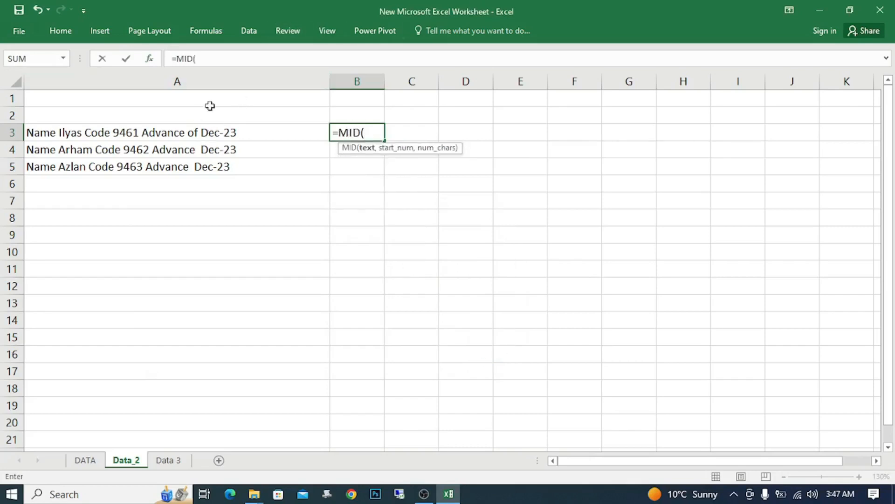
click(151, 58)
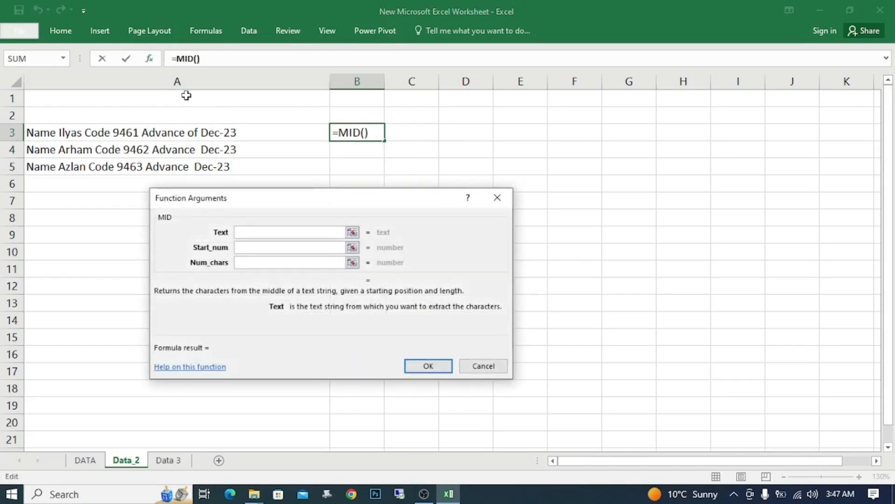
drag(415, 197, 485, 167)
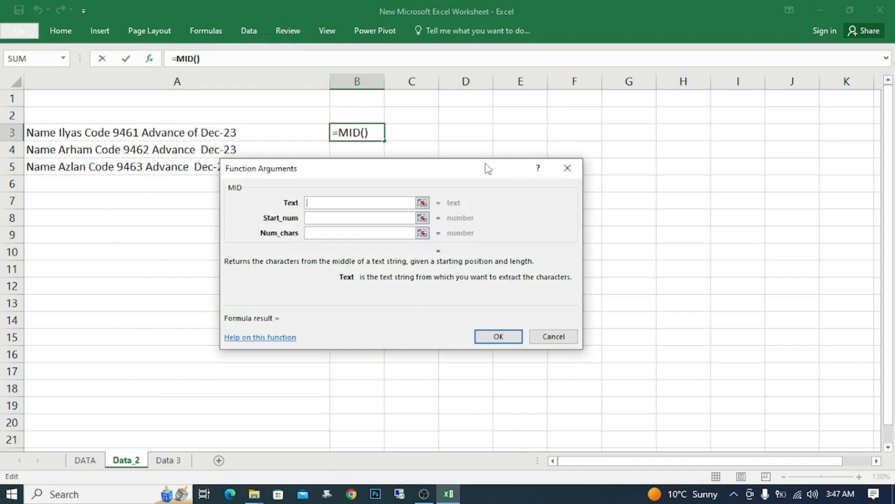
click(153, 132)
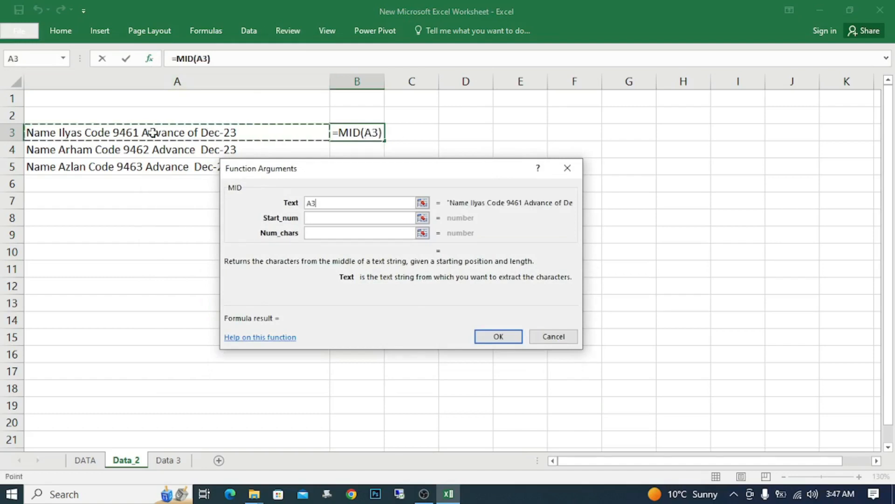
key(Tab)
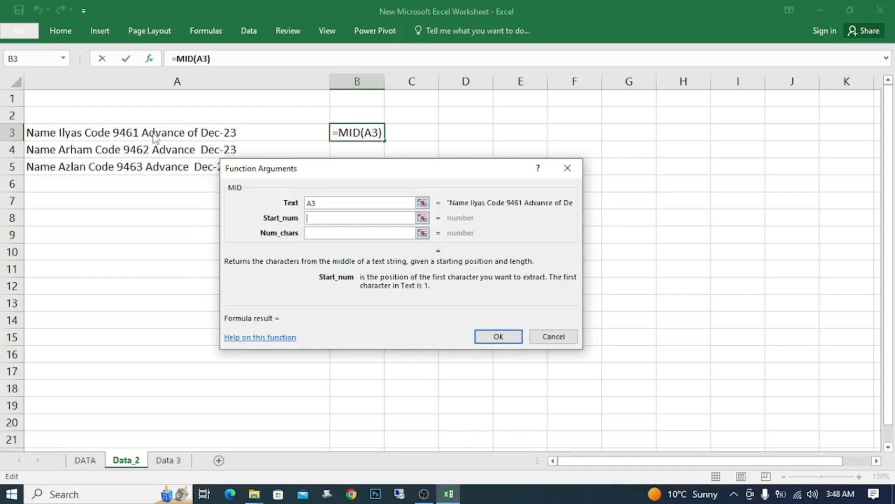
text(16)
key(Tab)
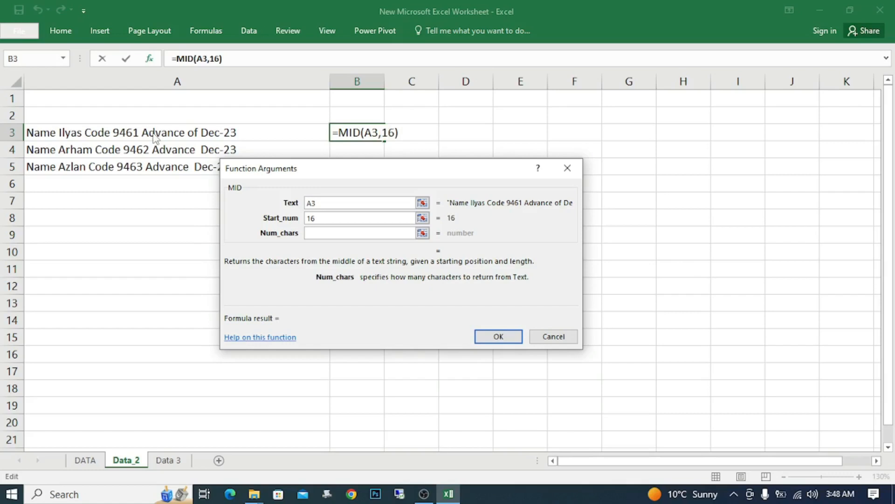
text(4)
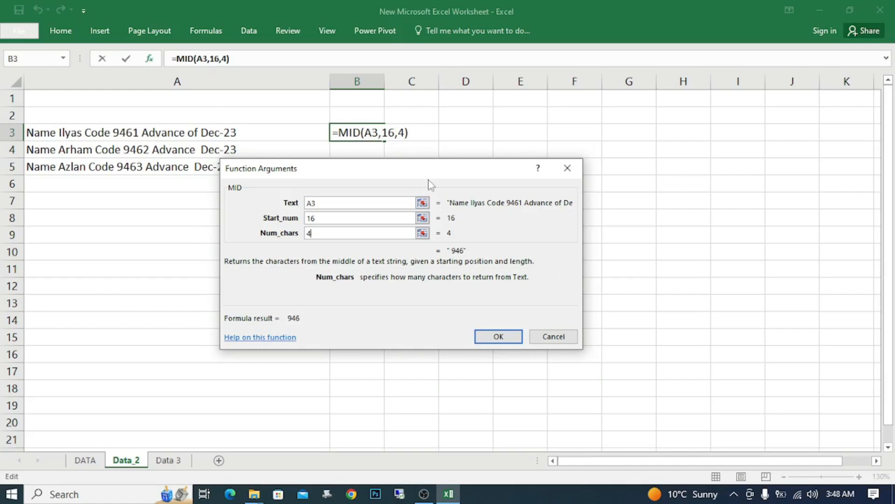
drag(431, 185, 318, 101)
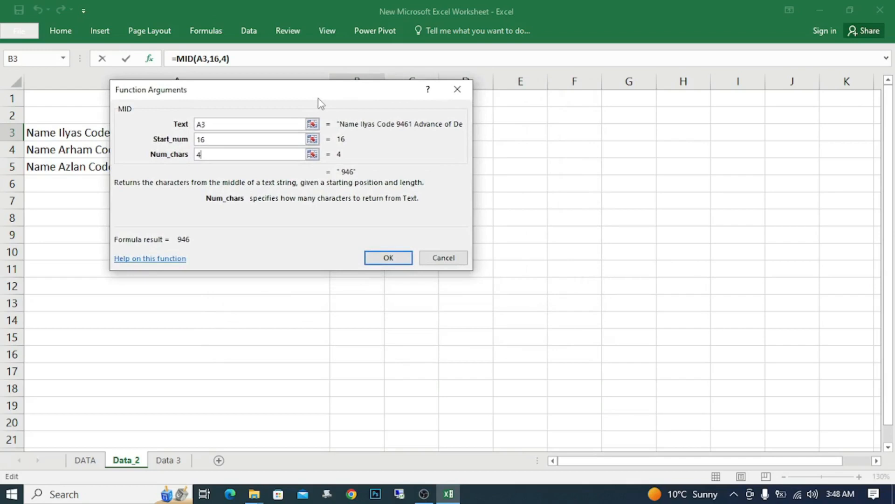
drag(318, 102, 280, 168)
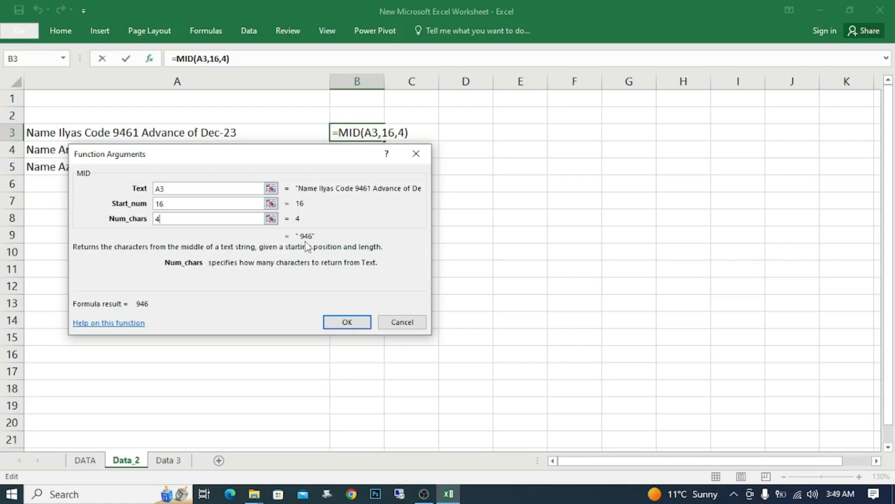
click(399, 322)
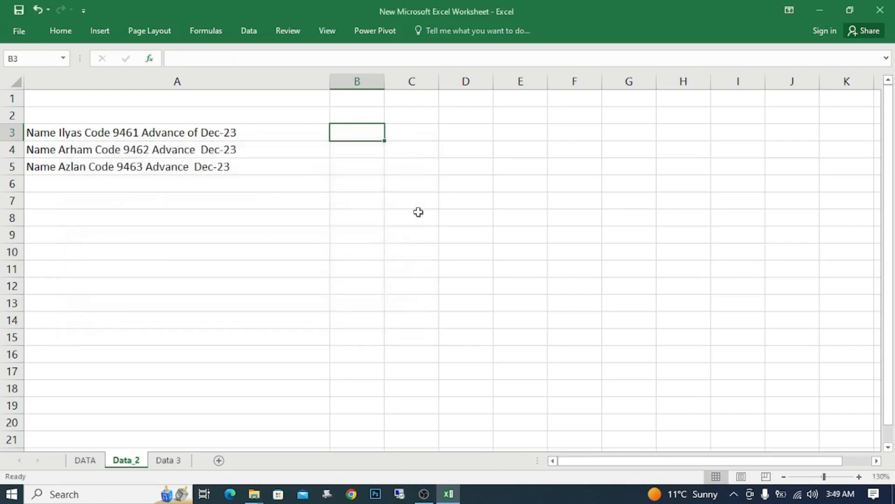
Step: Enter the formula =MID(A3,10,4) in B3 to extract four characters from the first text entry
key(F2)
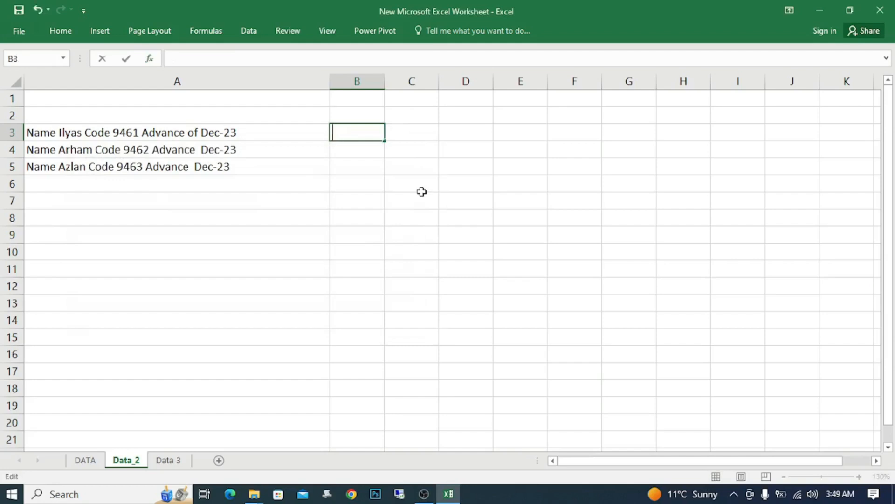
text(=mid)
key(Tab)
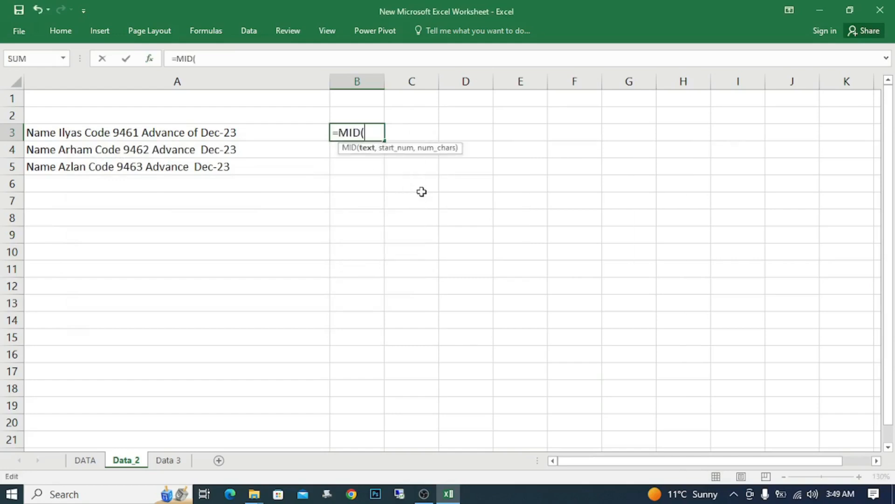
key(Left)
key(Left)
key(Left)
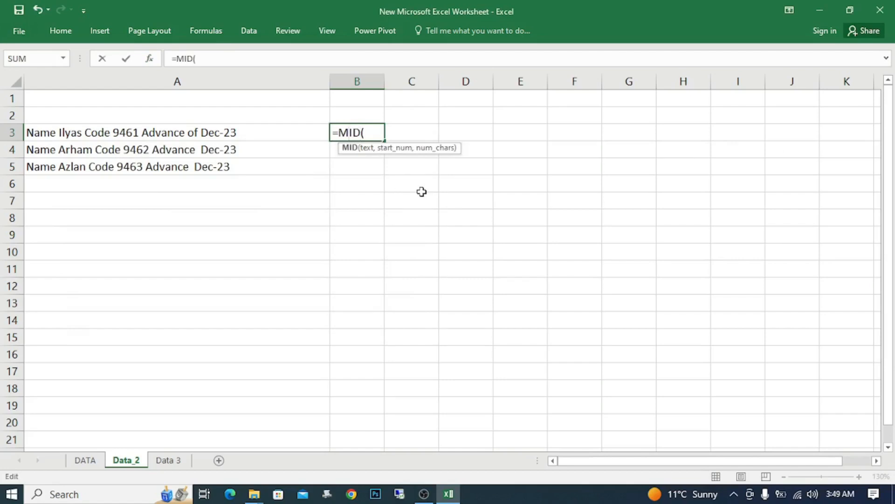
click(83, 130)
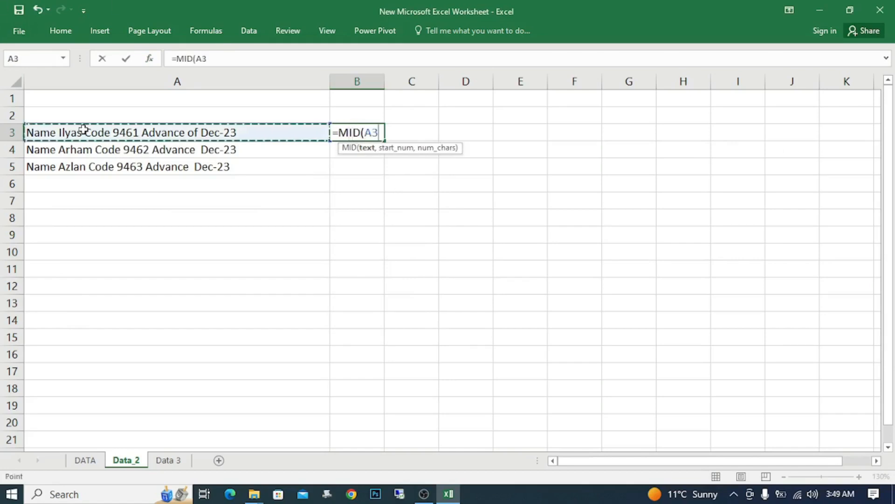
text(,10)
key(Return)
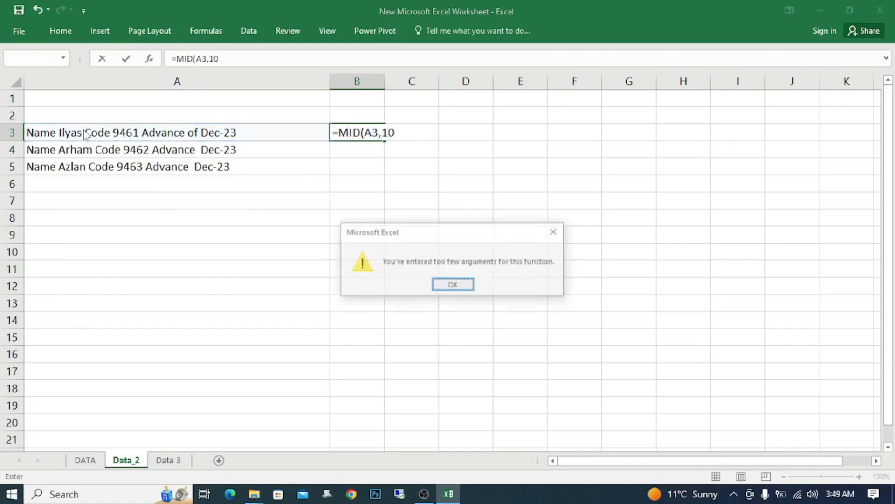
key(Return)
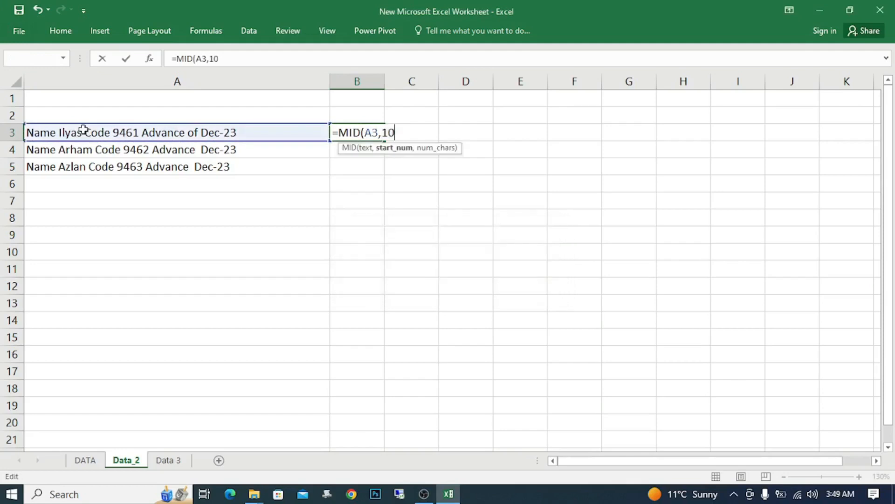
text(,1)
key(BackSpace)
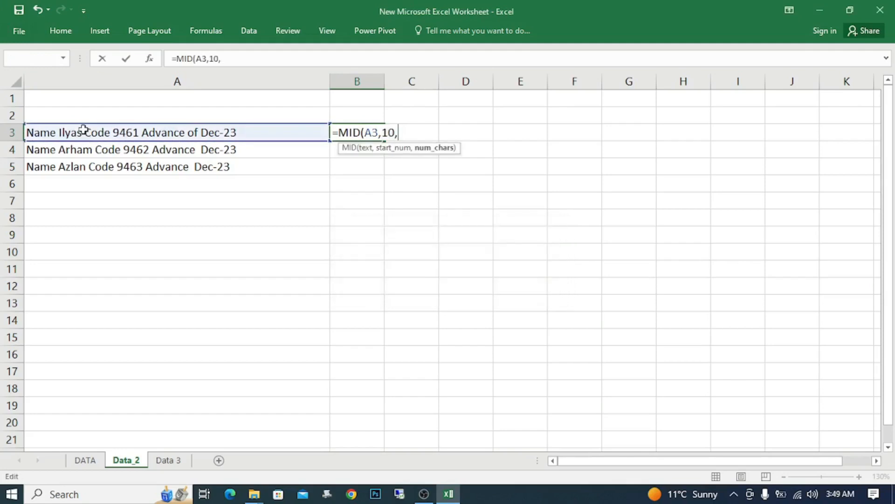
text(4)
key(Return)
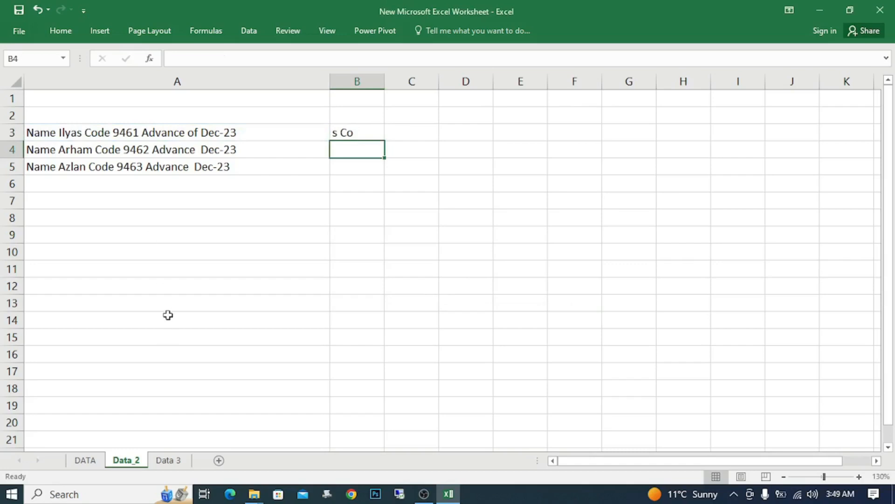
Step: Change the start number in B3's MID formula to 13
key(Up)
key(F2)
key(Left)
key(Left)
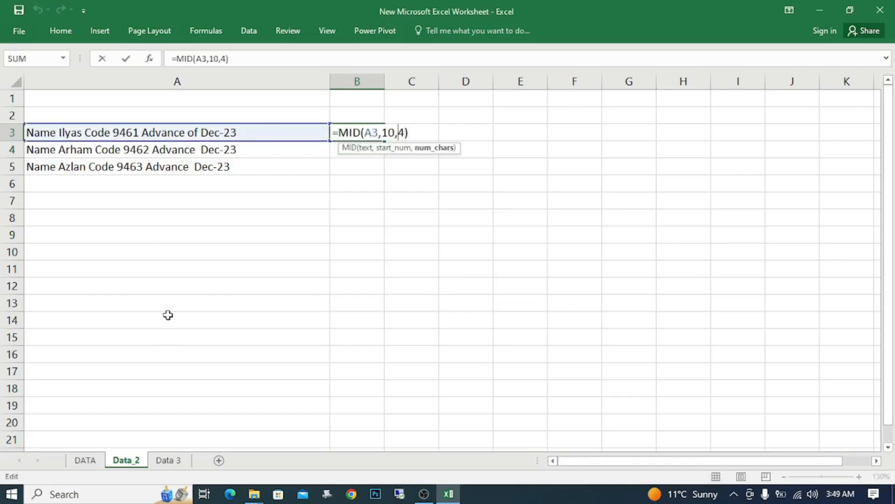
key(Left)
key(Left)
text(3)
key(Delete)
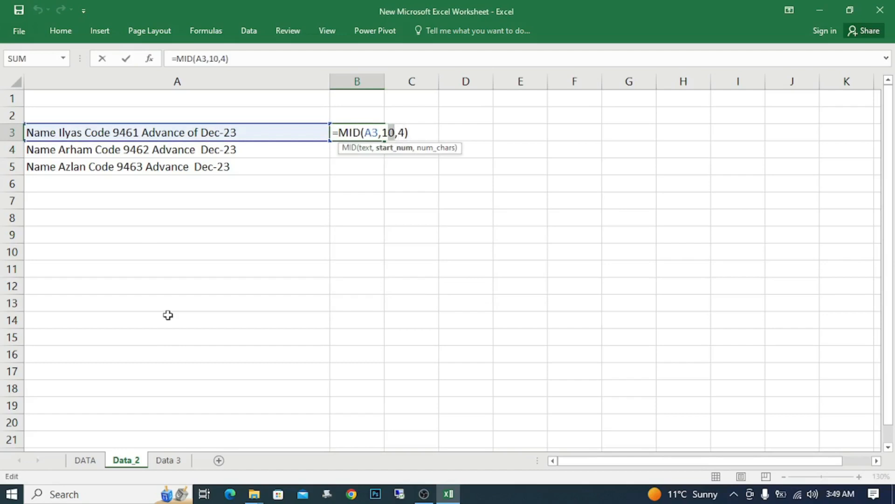
key(Return)
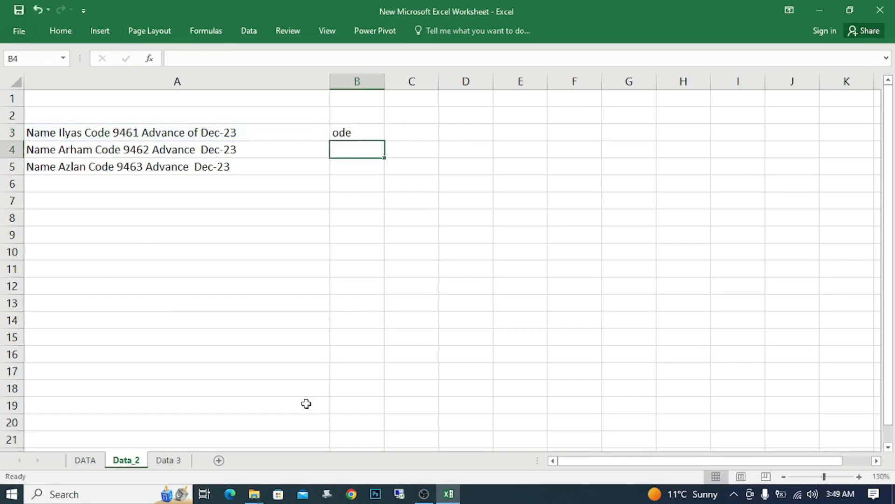
Step: Reopen B3's MID formula in the function arguments and set its start number to 16
key(Up)
key(F2)
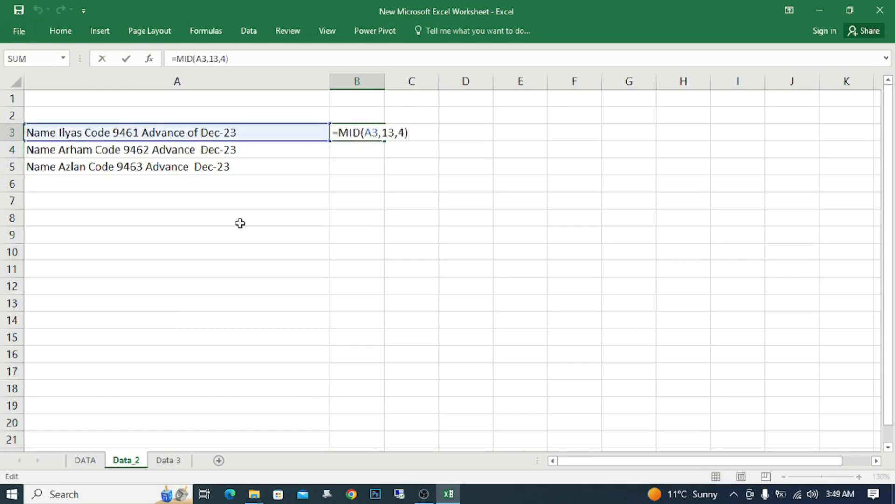
click(149, 58)
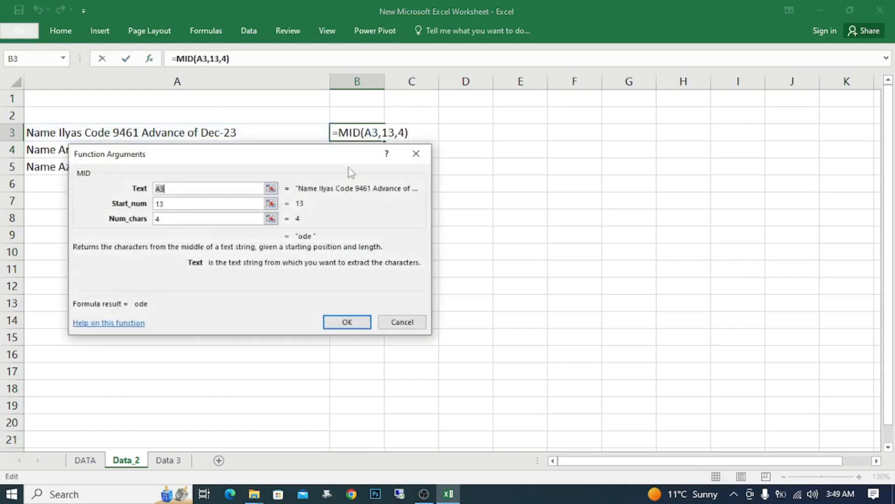
drag(356, 204, 326, 159)
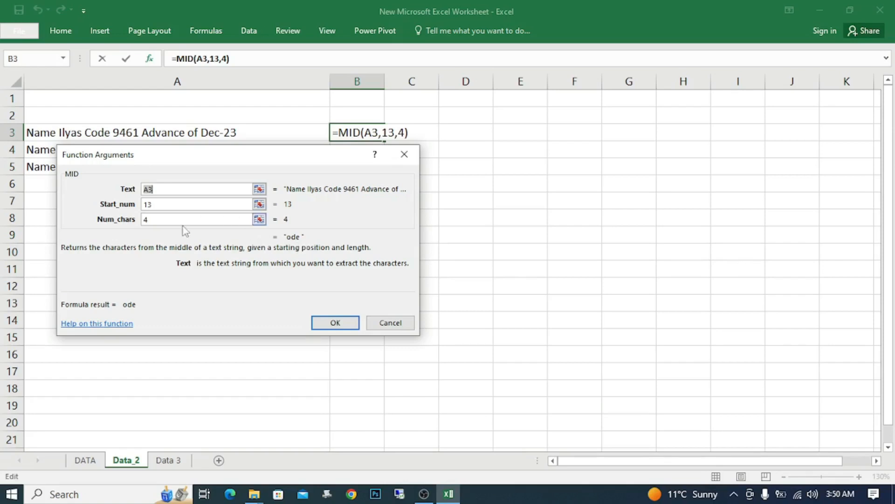
click(171, 205)
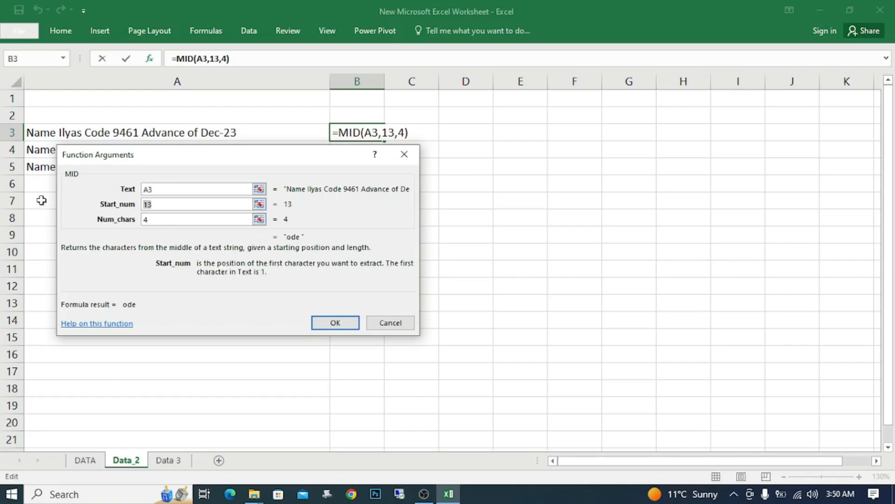
text(16)
click(169, 220)
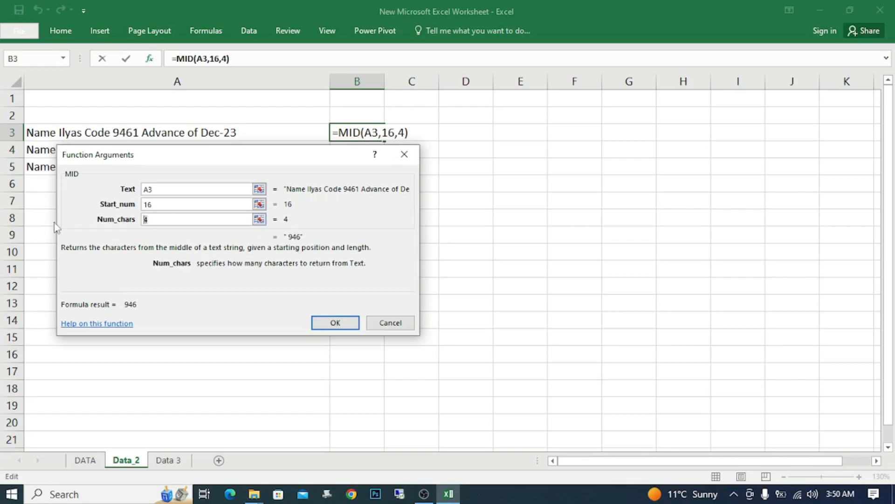
Step: Clear the MID start number and try 25 in its place
click(172, 205)
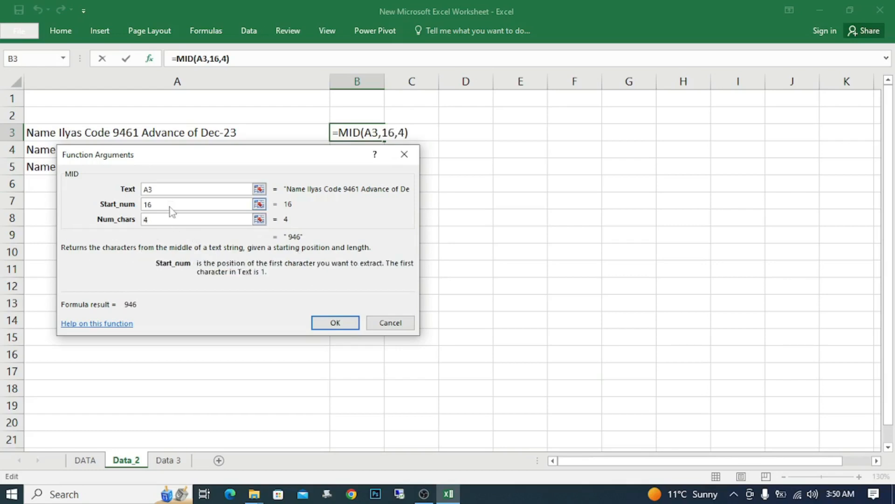
key(BackSpace)
text(7)
key(BackSpace)
key(BackSpace)
key(Tab)
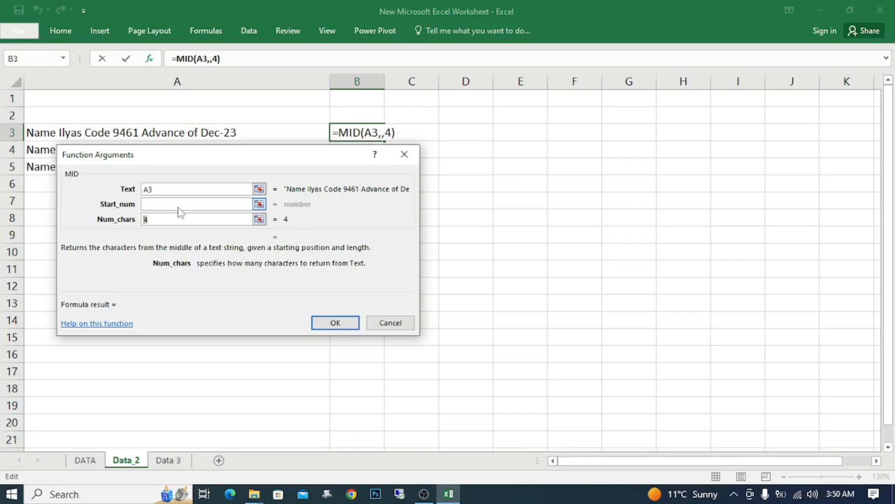
click(180, 208)
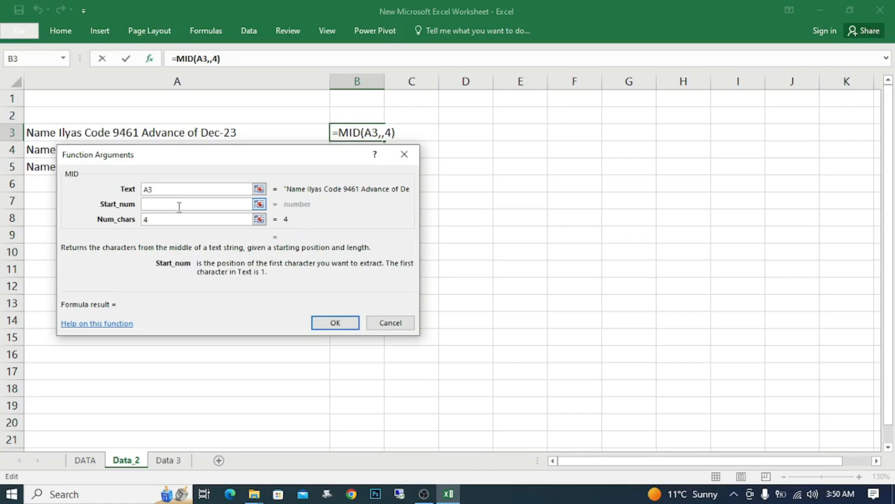
text(25)
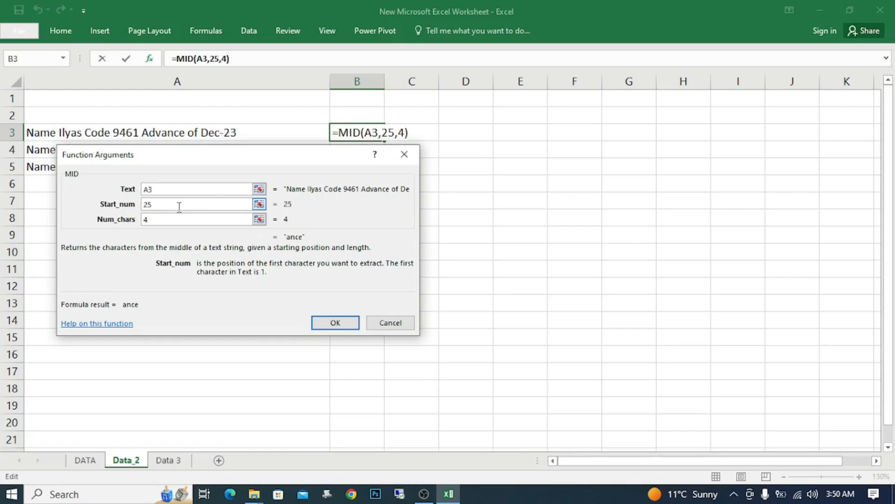
Step: Try other MID start numbers, ending at 33, and set the number of characters to 7 to extract the month and year
double_click(179, 206)
text(30)
double_click(179, 206)
text(35)
text(33)
click(186, 219)
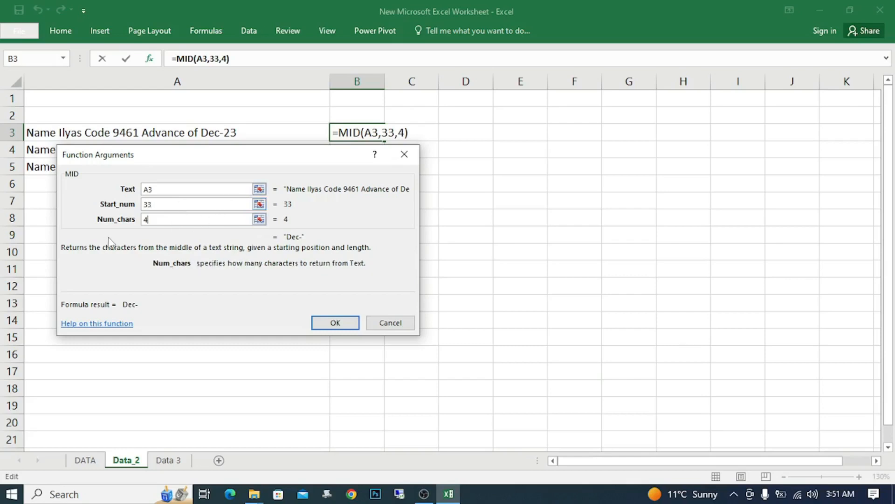
key(BackSpace)
text(7)
Step: Set the MID arguments for A3 to start number 16 and 4 characters
double_click(166, 204)
text(16)
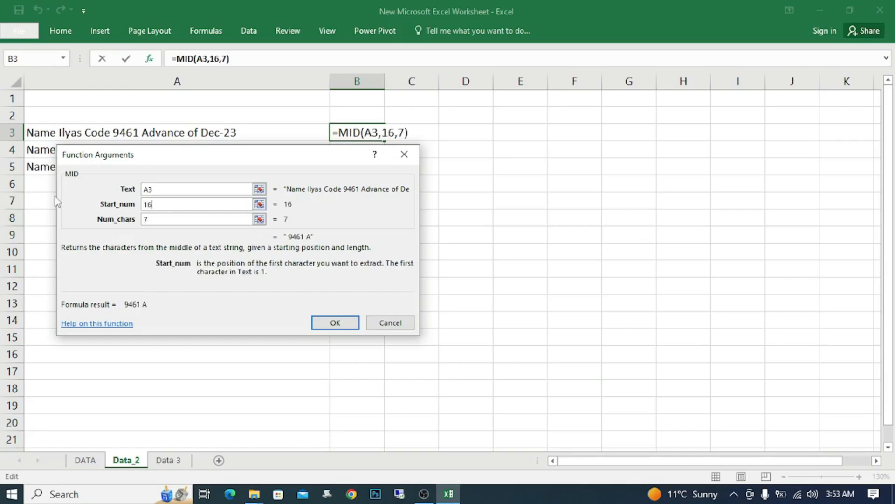
click(150, 219)
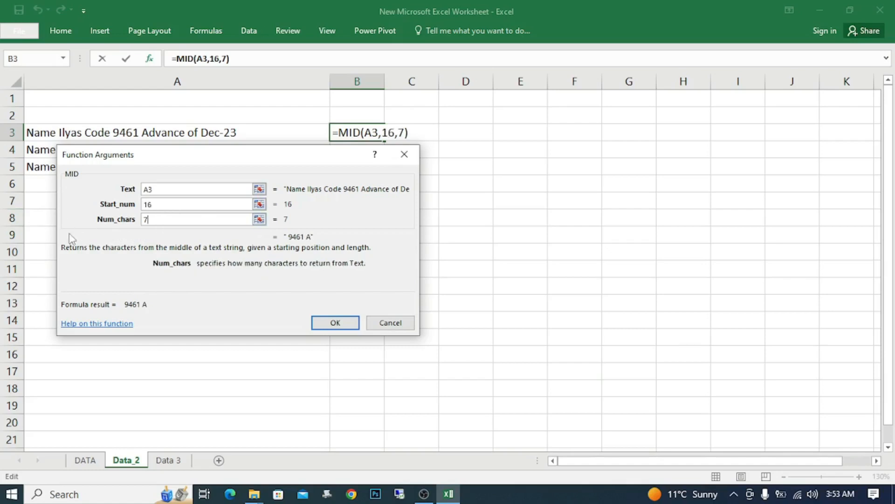
key(BackSpace)
text(4)
click(255, 204)
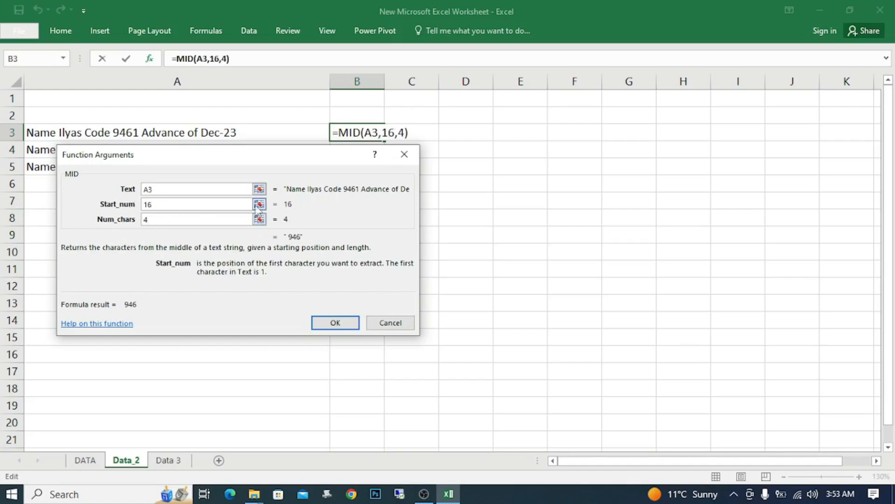
Step: Set the MID start number to 17 and apply the formula in B3 to extract the four-digit code
key(BackSpace)
text(7)
click(343, 322)
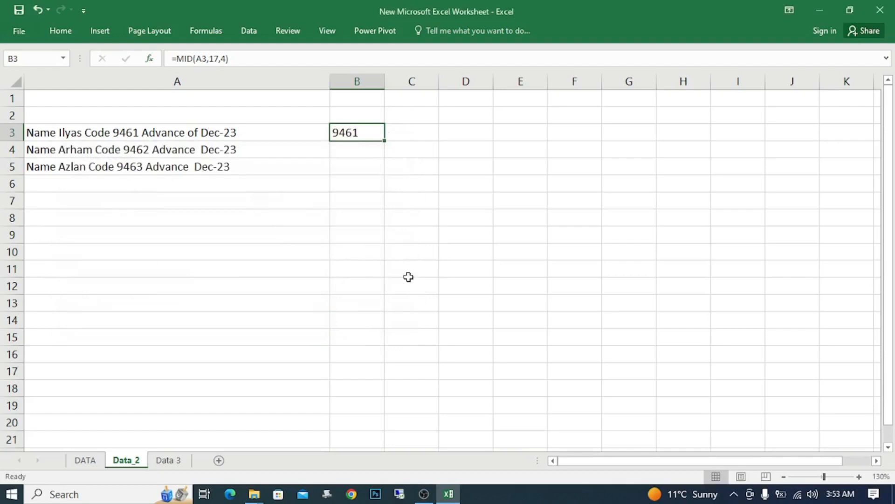
Step: Fill the MID formula from B3 down to B4 and B5, and narrow column A to just fit its text
key(Down)
key(ctrl+d)
key(Down)
key(ctrl+d)
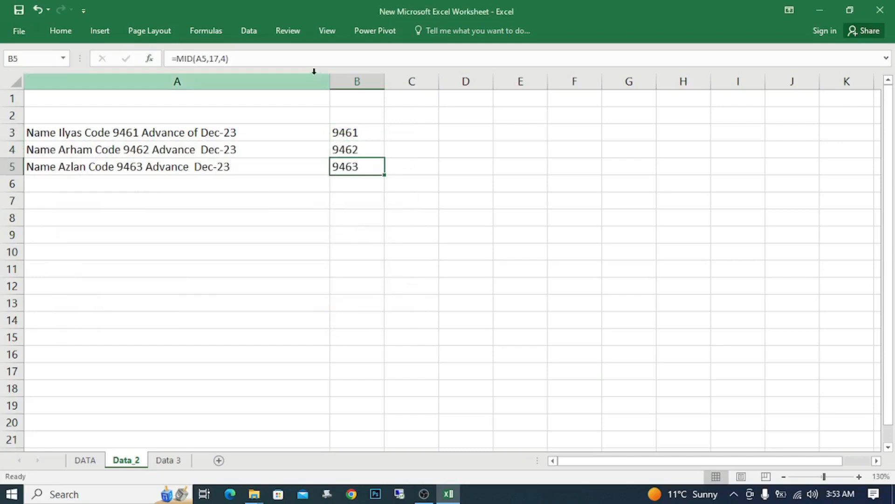
drag(329, 81, 251, 110)
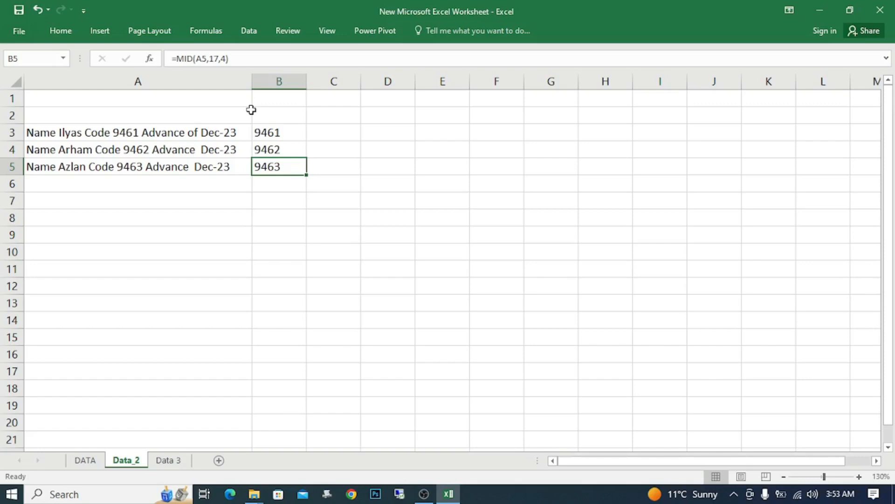
Step: Insert an extra space before the word Code in the text of A5
click(114, 169)
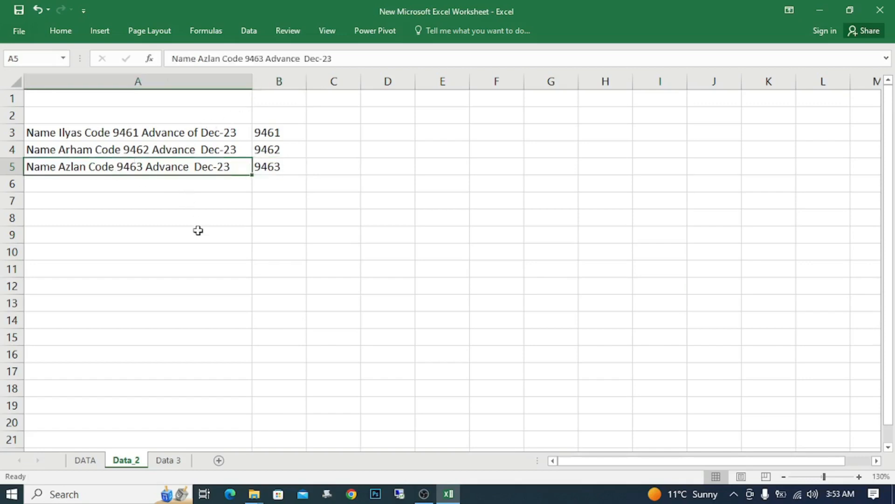
key(F2)
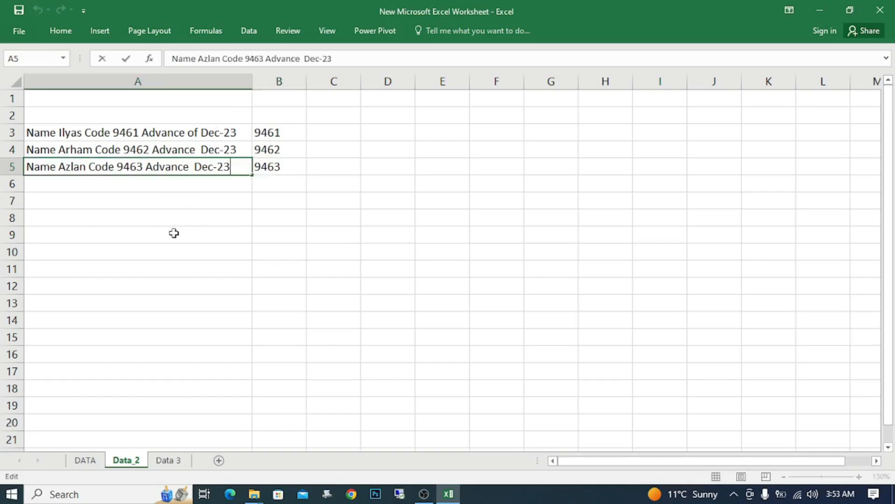
click(86, 166)
key(Return)
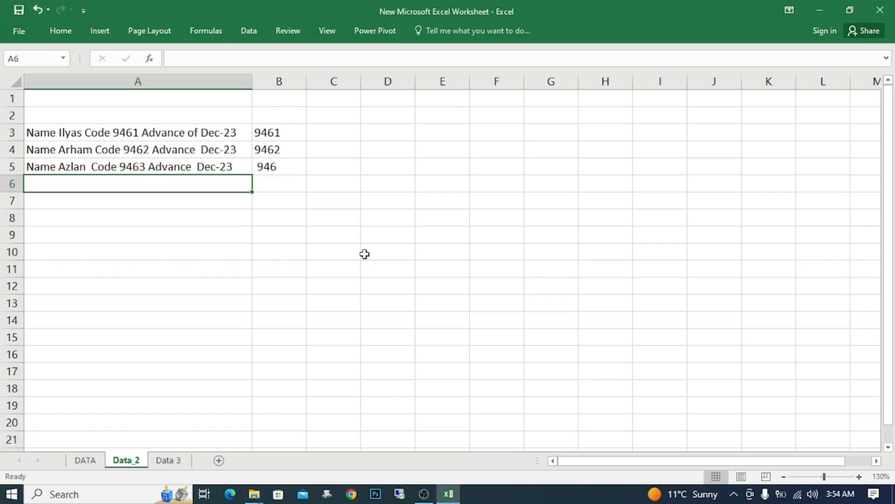
Step: Clear the MID formulas from B3:B9
drag(279, 133, 279, 242)
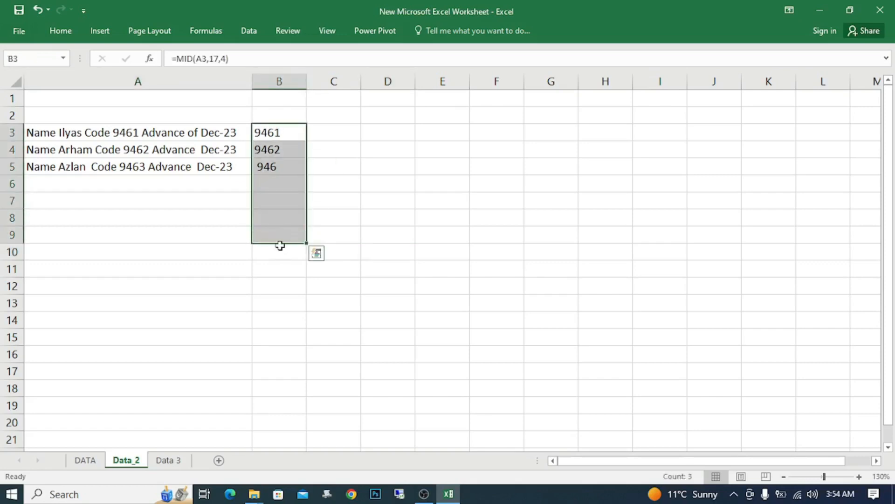
key(Delete)
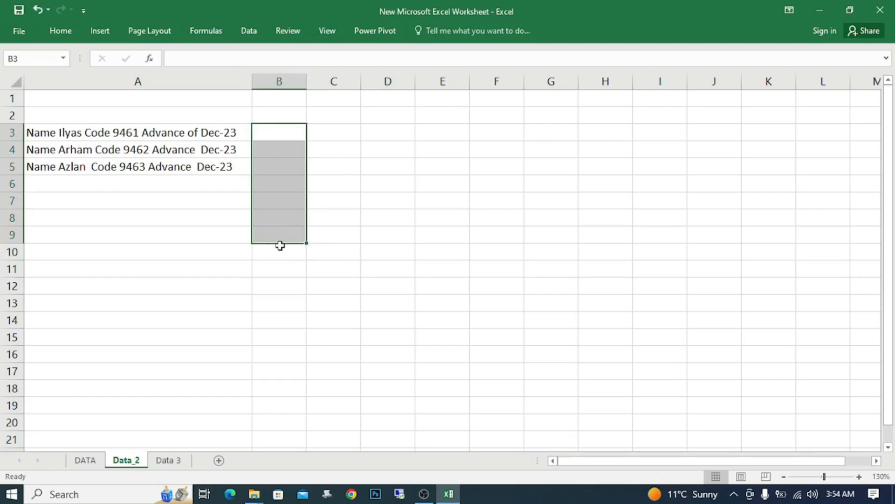
click(334, 200)
click(290, 134)
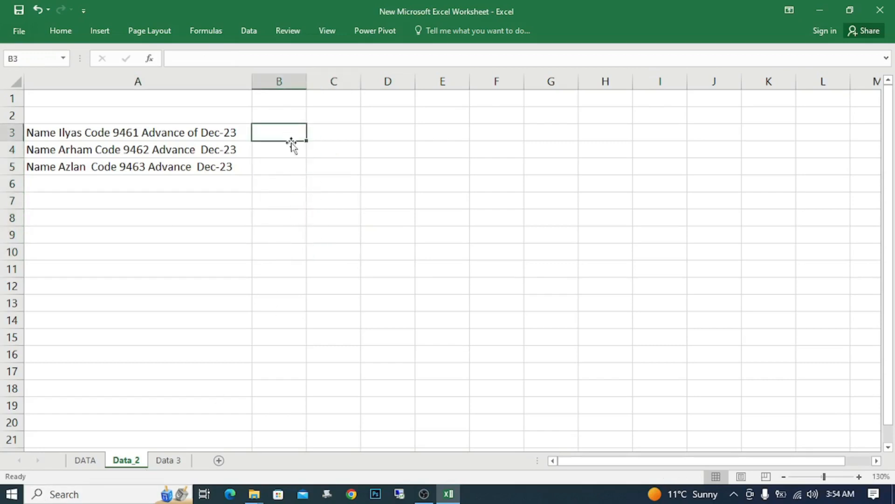
key(Left)
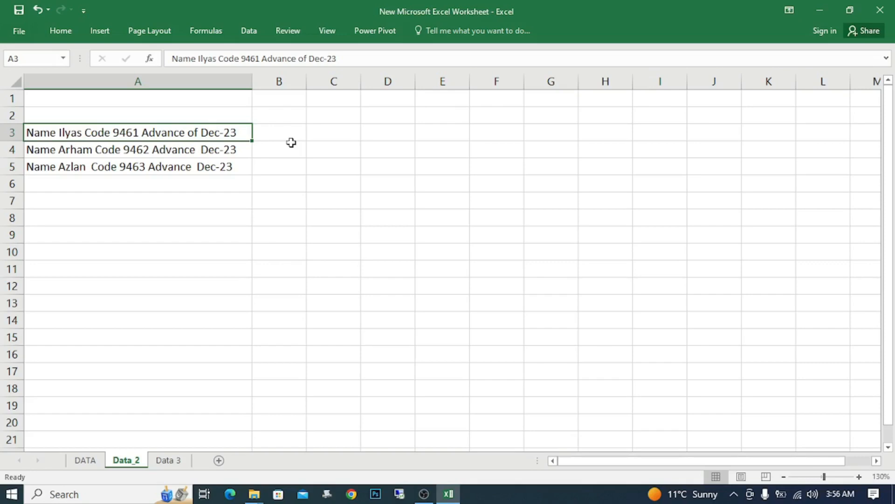
Step: Enter =LEN(A3) in B3 to count the characters of the text in A3
click(291, 143)
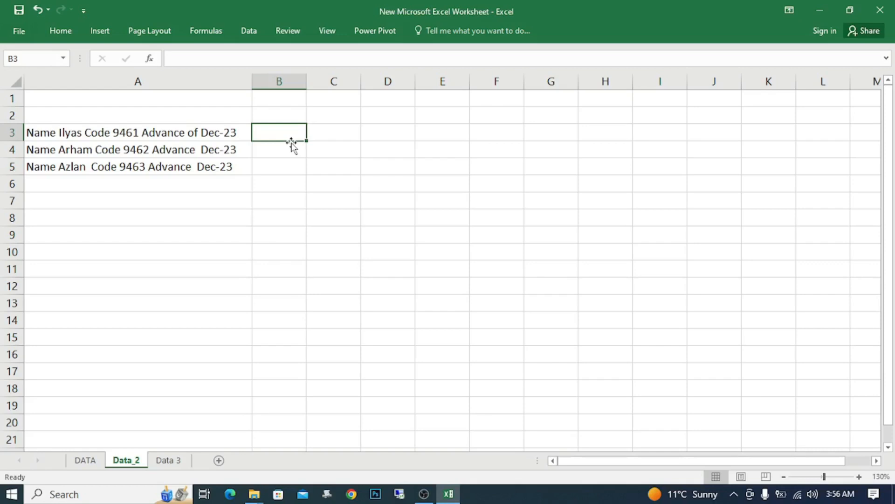
text(=)
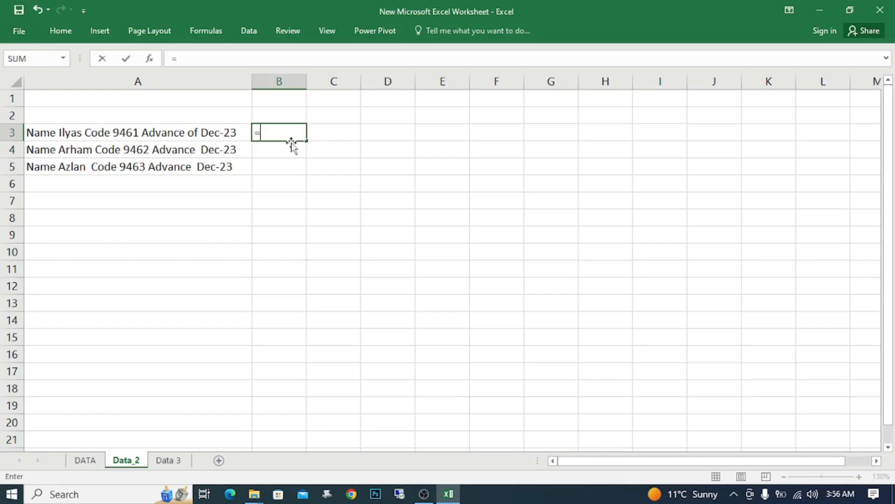
text(le)
key(Down)
key(Tab)
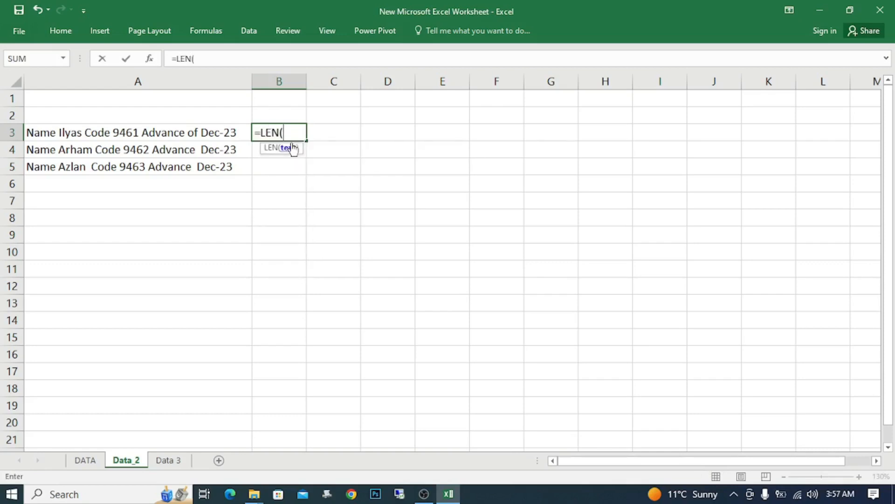
click(212, 132)
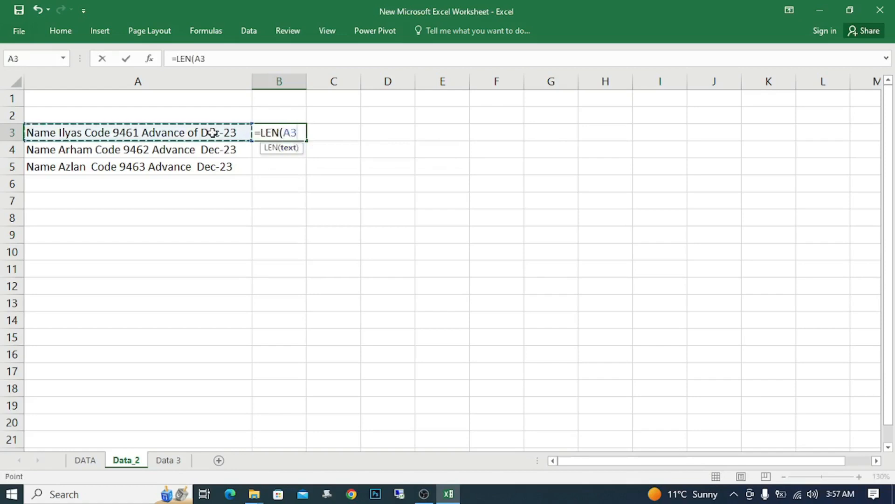
text())
key(Return)
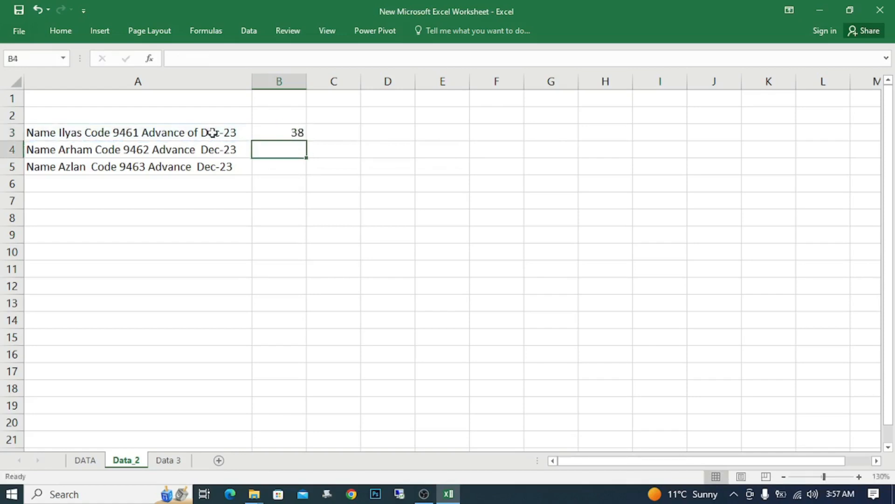
Step: Fill the LEN formula from B3 down to B4 and B5, and inspect B5's cell reference
text(d)
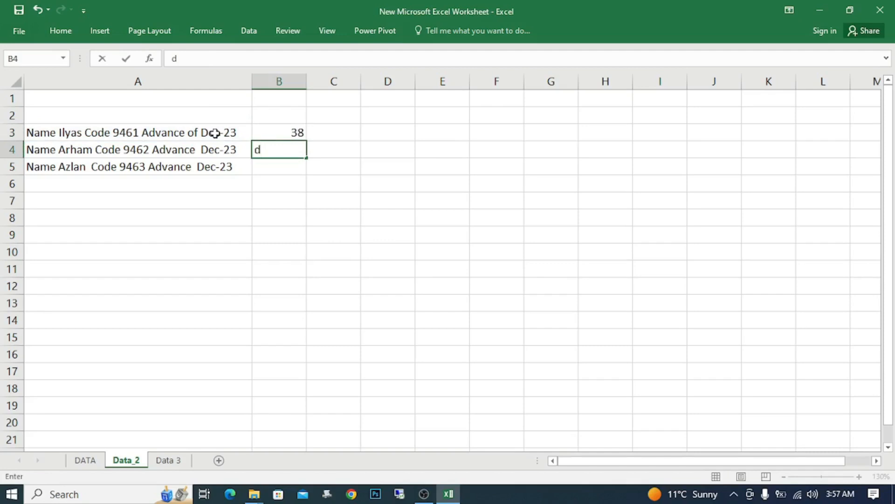
key(Return)
key(Up)
key(ctrl+d)
key(Down)
key(ctrl+d)
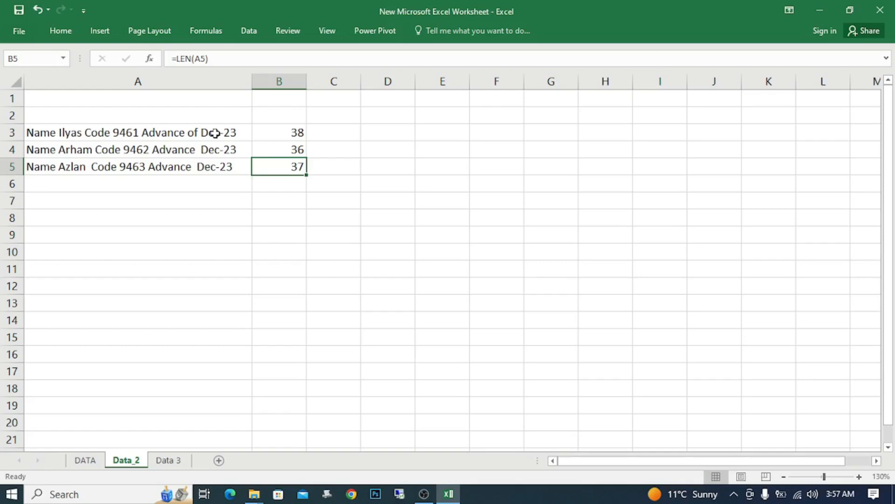
key(F2)
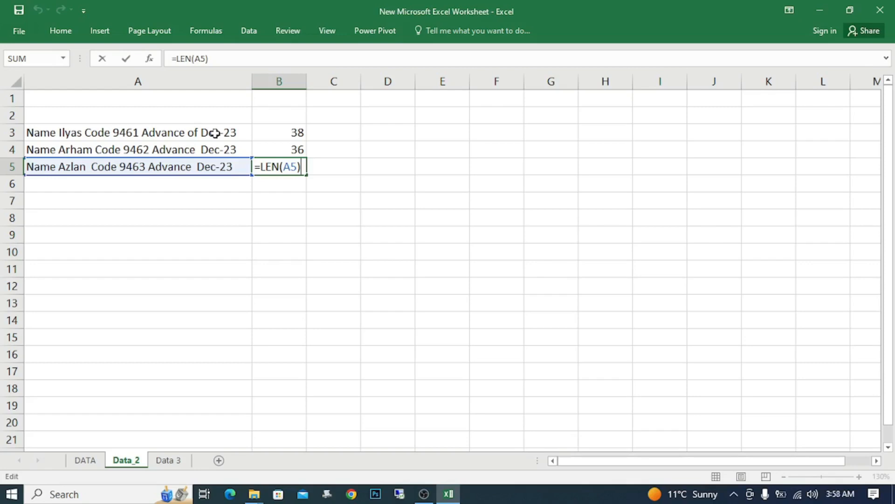
key(Return)
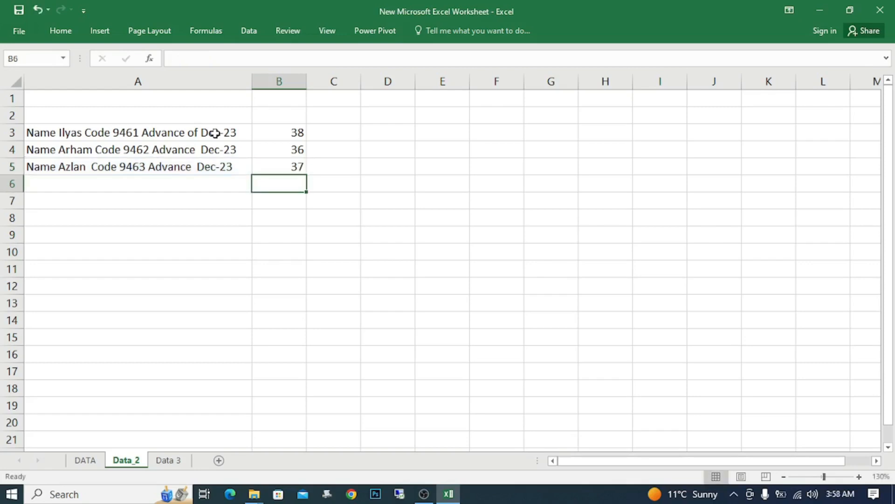